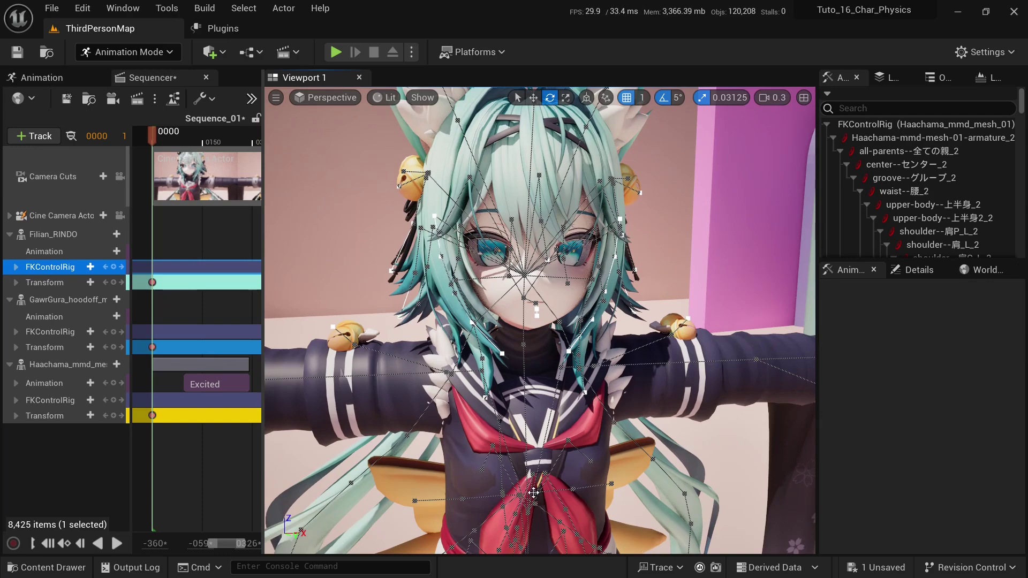
Rotate the Chest_2 control of Filian_RINDO's FK rig to test how the hair and ears react.
click(534, 492)
right_drag(528, 488, 526, 455)
mouse_move(518, 544)
mouse_down()
mouse_move(589, 545)
mouse_move(482, 540)
mouse_move(589, 532)
mouse_move(498, 533)
mouse_move(531, 533)
mouse_up()
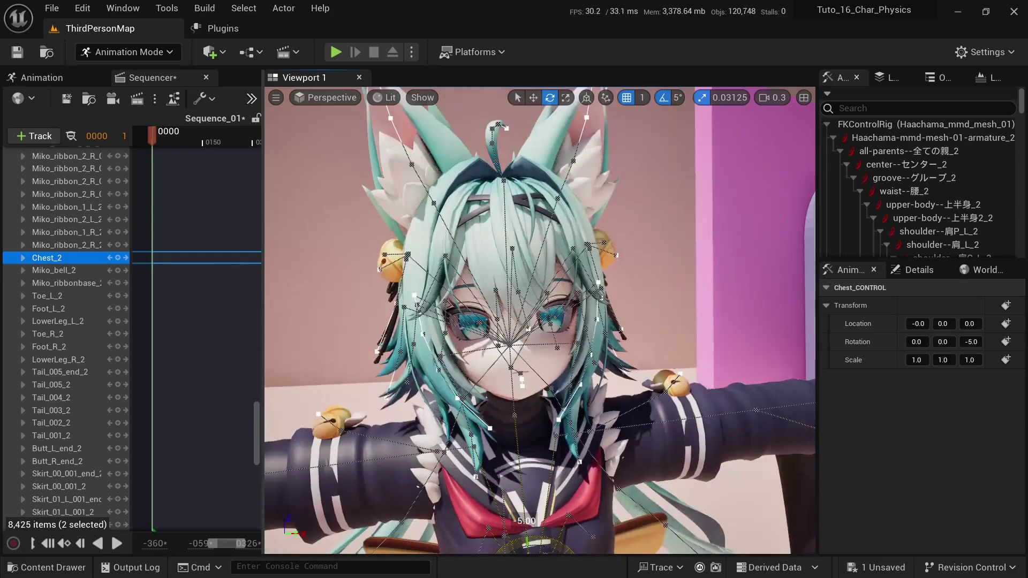
Rotate the upper-body 2 control of the blonde Haachama character's FK rig to test its physics response.
right_drag(636, 463, 594, 458)
key(a)
key(w)
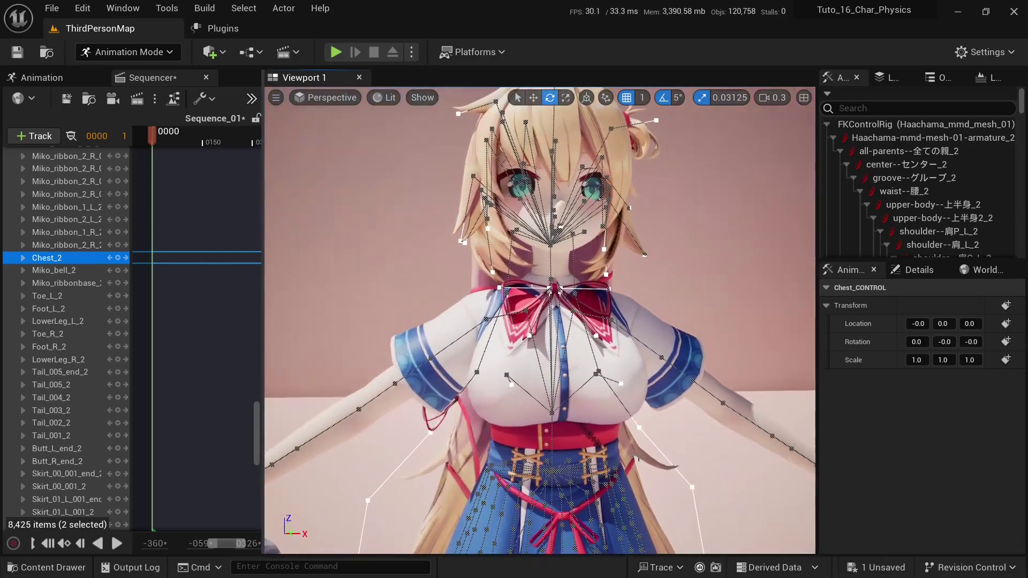
click(552, 412)
right_drag(552, 412, 575, 383)
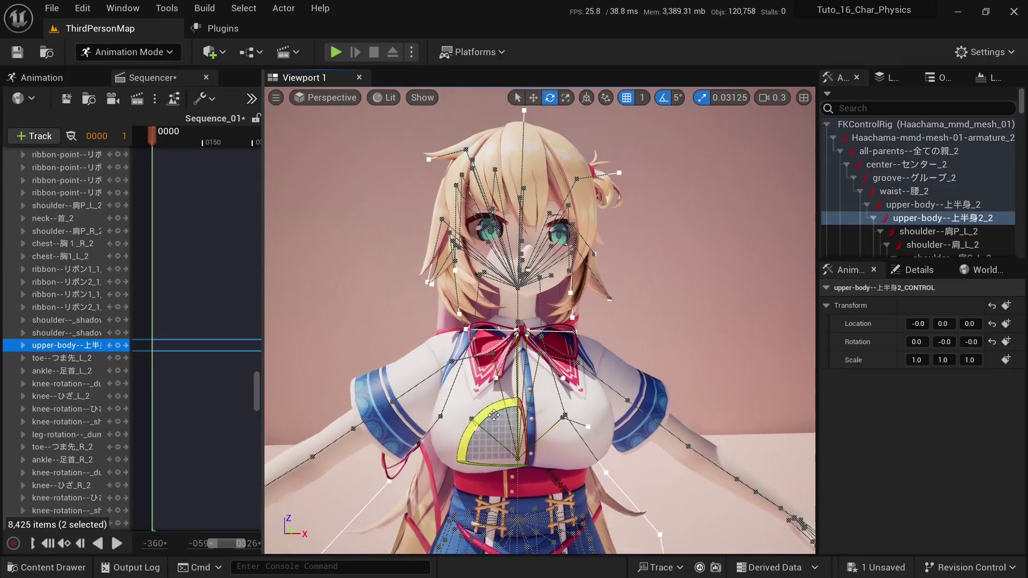
drag(480, 416, 577, 452)
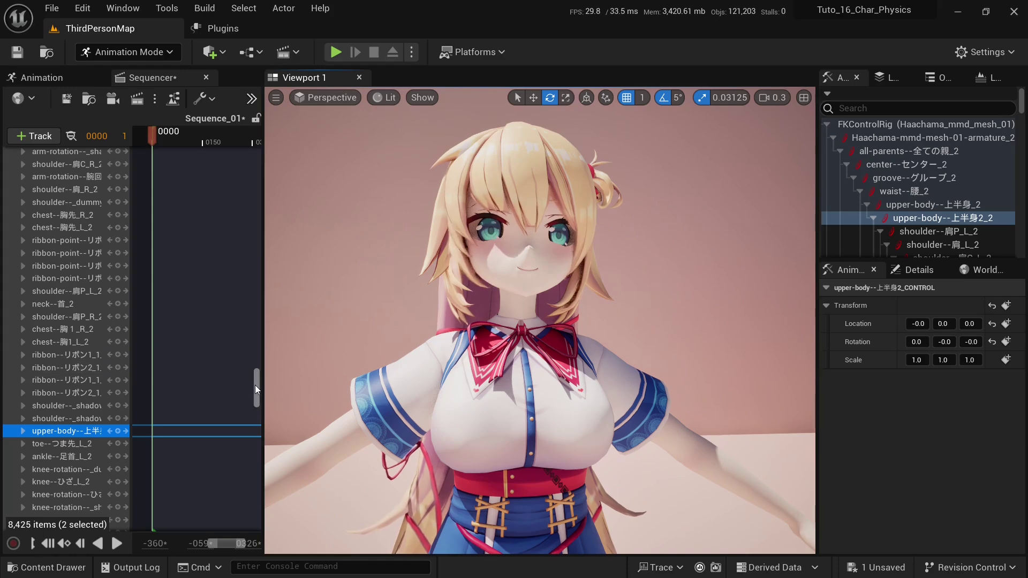
Play the level sequence through the Haachama character's Excited animation section and stop playback near its end.
drag(255, 384, 246, 301)
scroll(247, 300, up, 3)
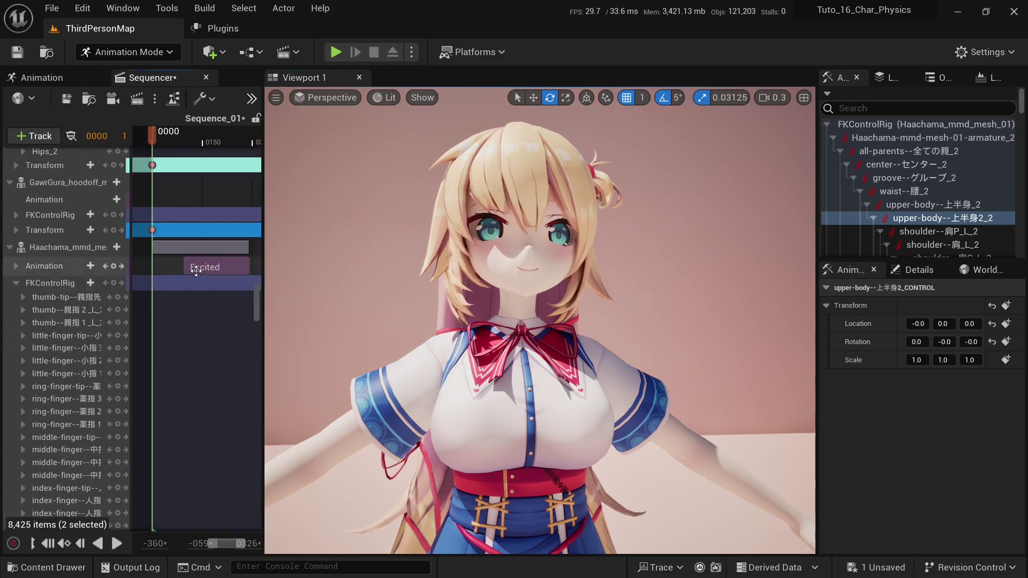
key(space)
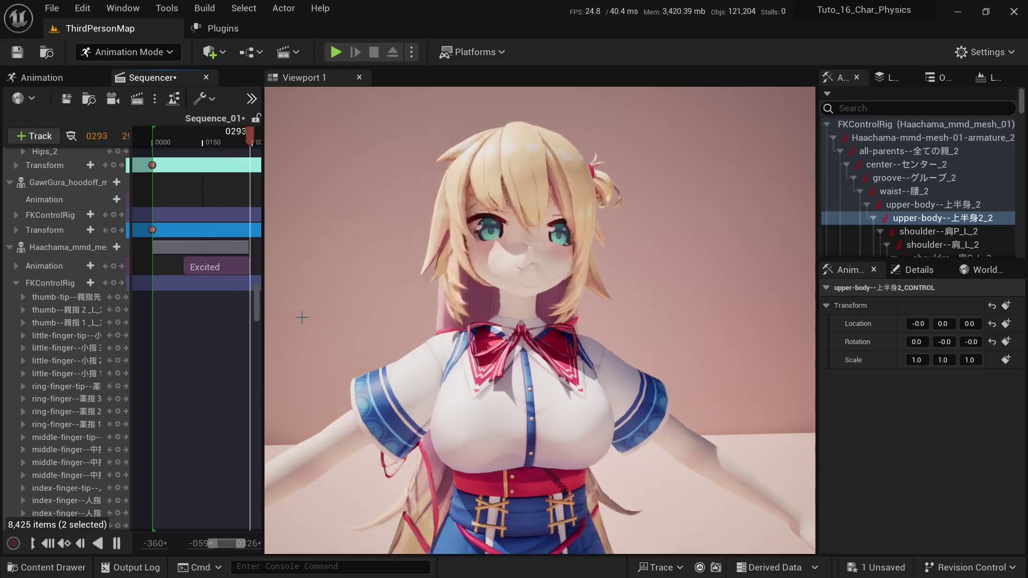
key(space)
Rotate the UpperBody3_2 control of the GawrGura character's FK rig to test its physics response.
right_drag(539, 321, 452, 344)
key(g)
click(541, 371)
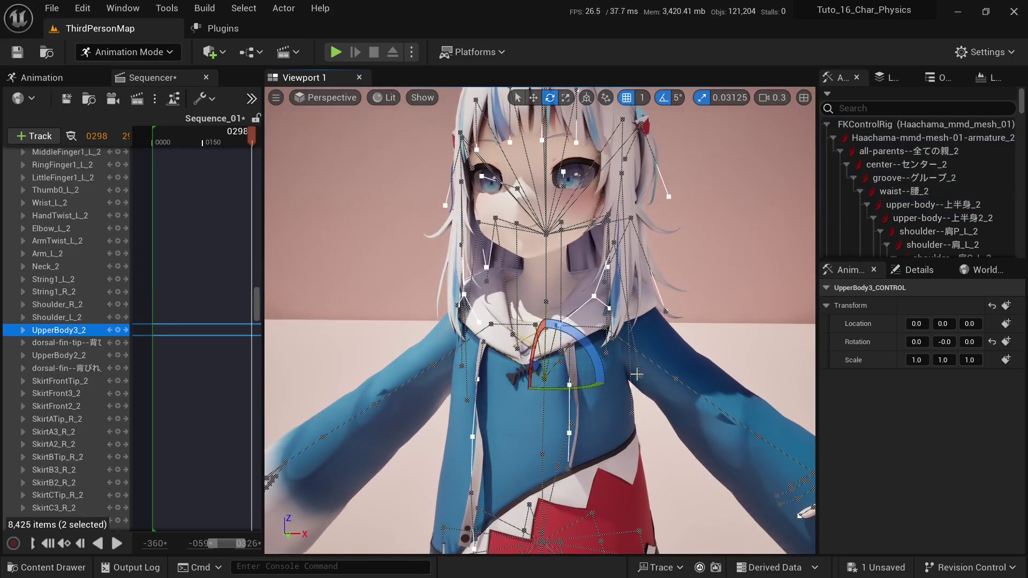
right_drag(532, 356, 565, 358)
drag(535, 352, 562, 400)
key(g)
key(d)
right_drag(457, 354, 504, 334)
key(w)
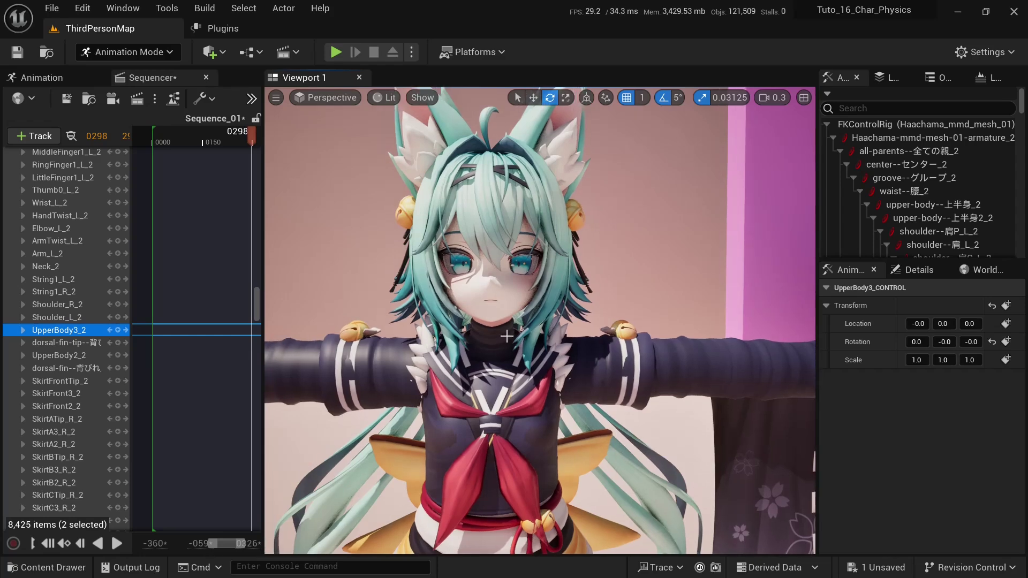
key(g)
key(g)
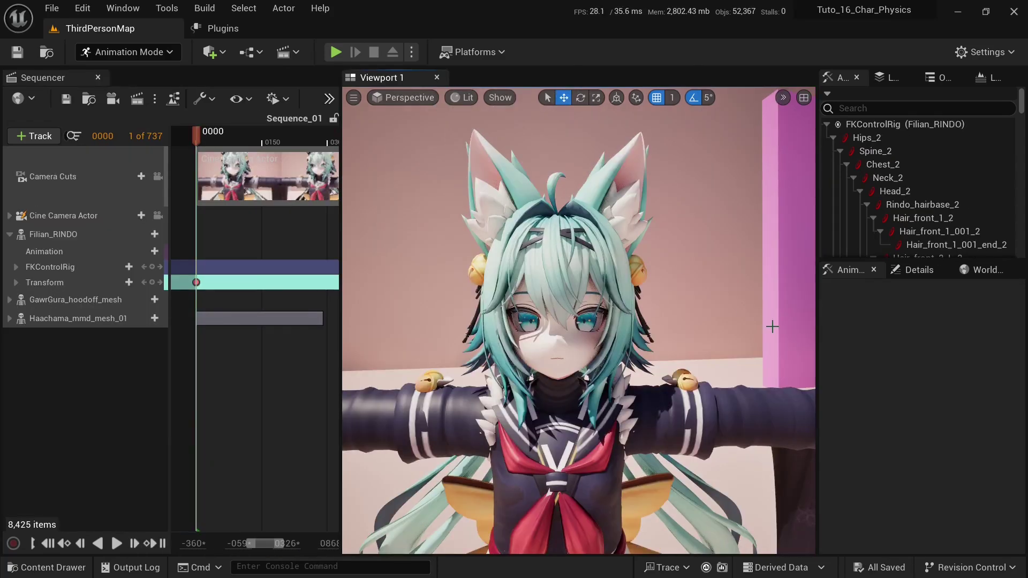
Switch to Notepad and review the three planned physics setup steps in steps.txt, returning to Unreal Editor when done.
key(alt+Tab)
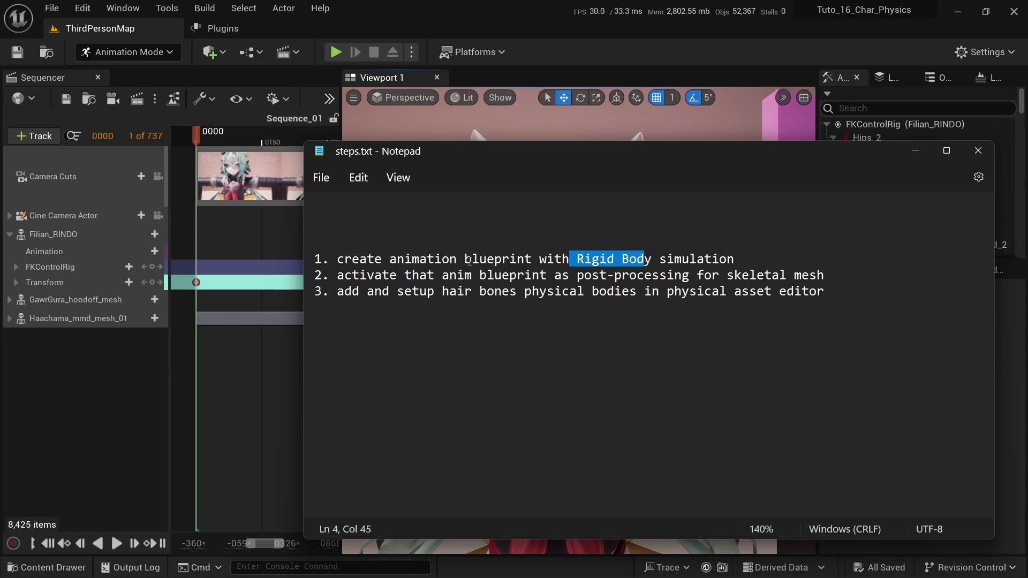
drag(346, 276, 644, 277)
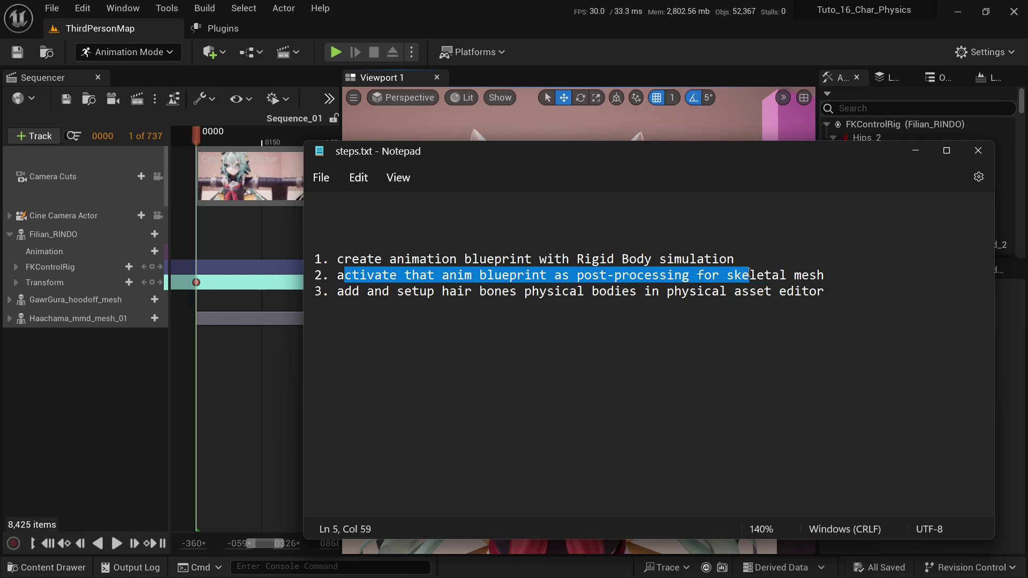
drag(748, 275, 507, 276)
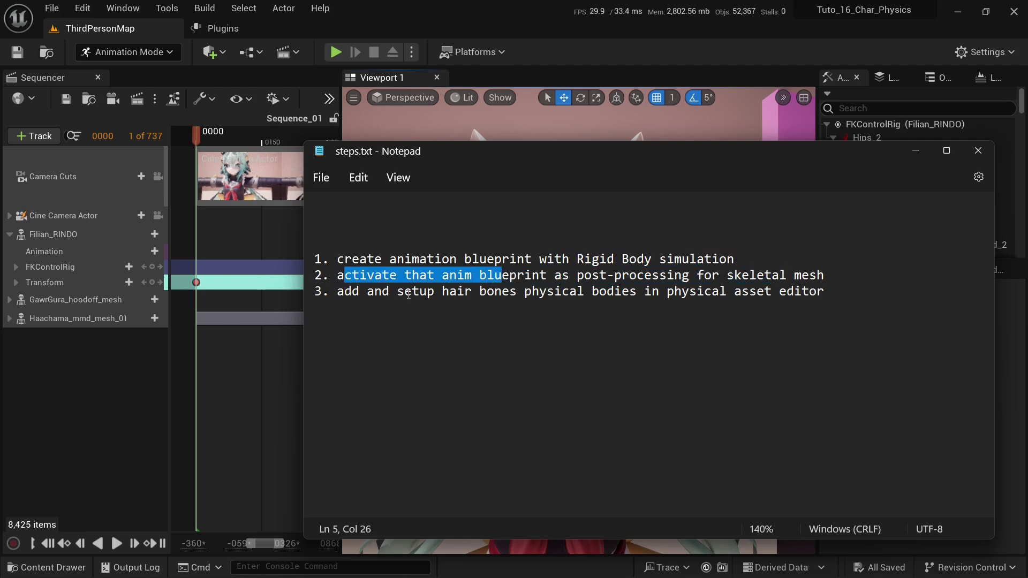
drag(525, 291, 536, 303)
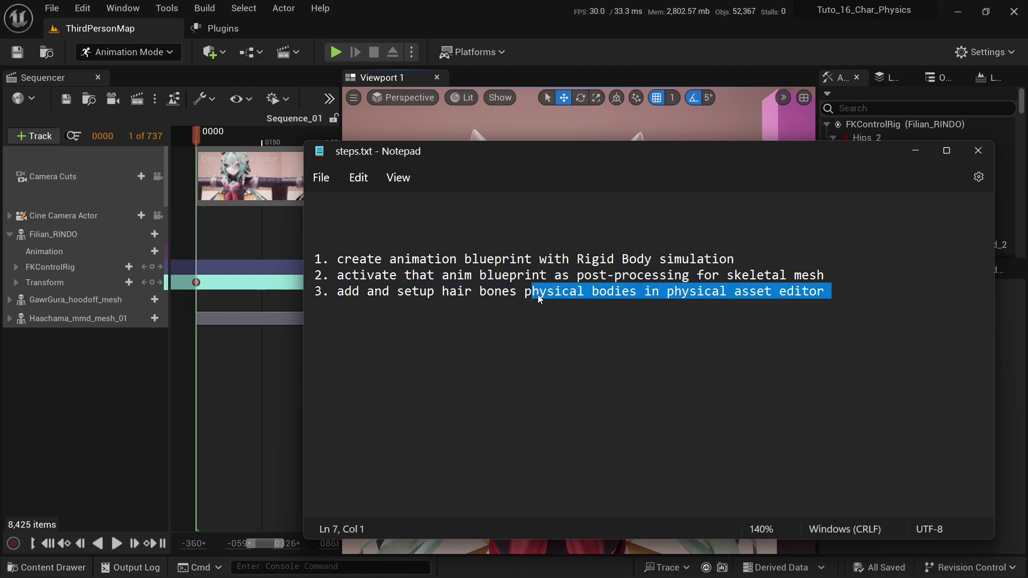
click(535, 304)
drag(399, 153, 482, 158)
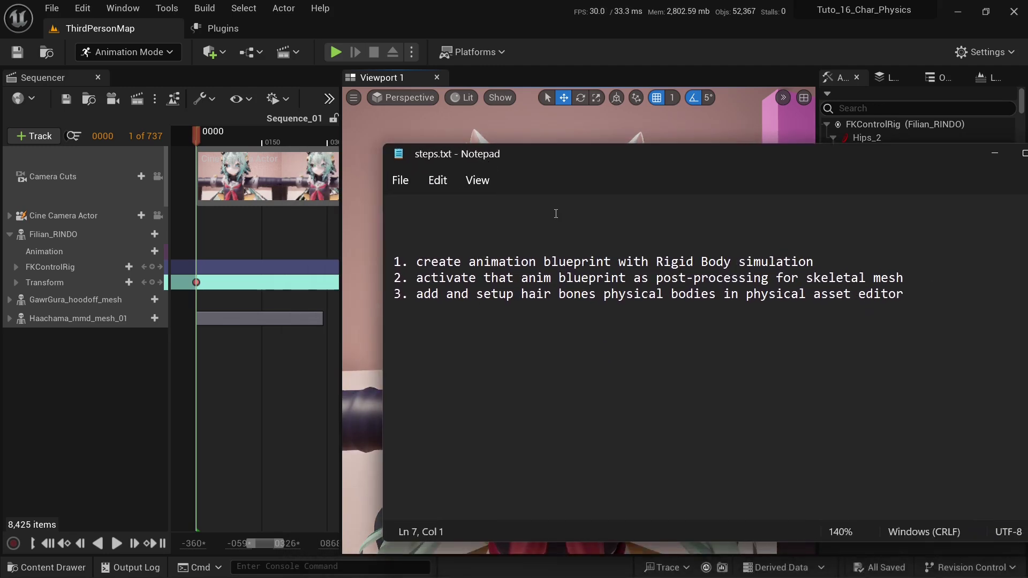
drag(472, 260, 657, 262)
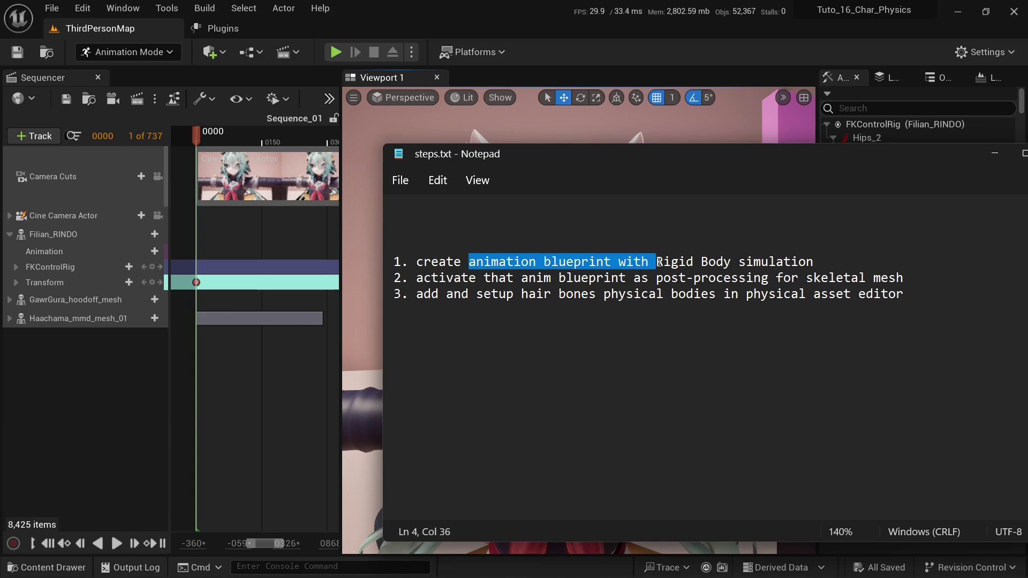
click(493, 6)
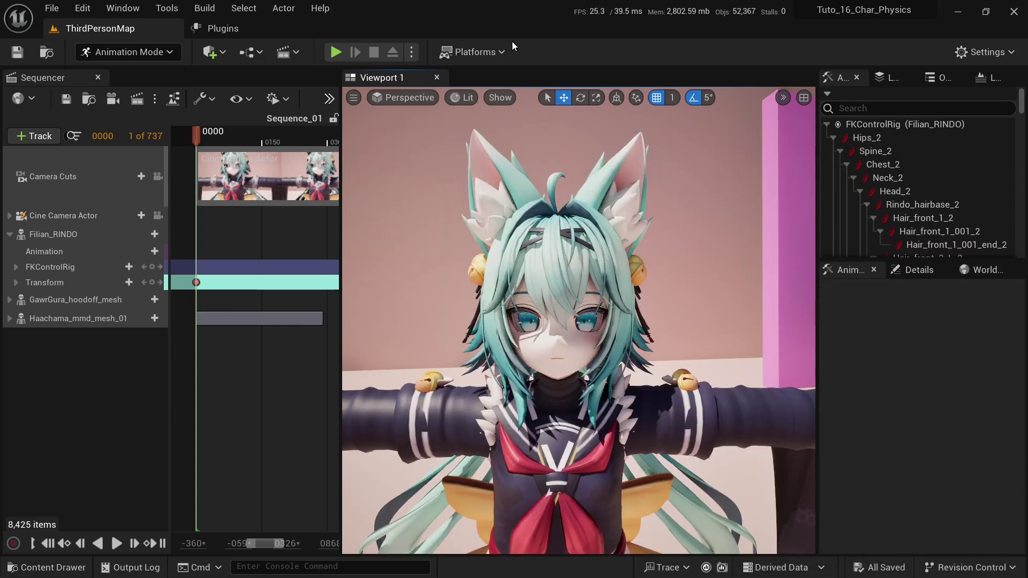
Close the Sequencer and open the Filian_Rindo_01 folder in the project content.
click(98, 77)
key(ctrl+space)
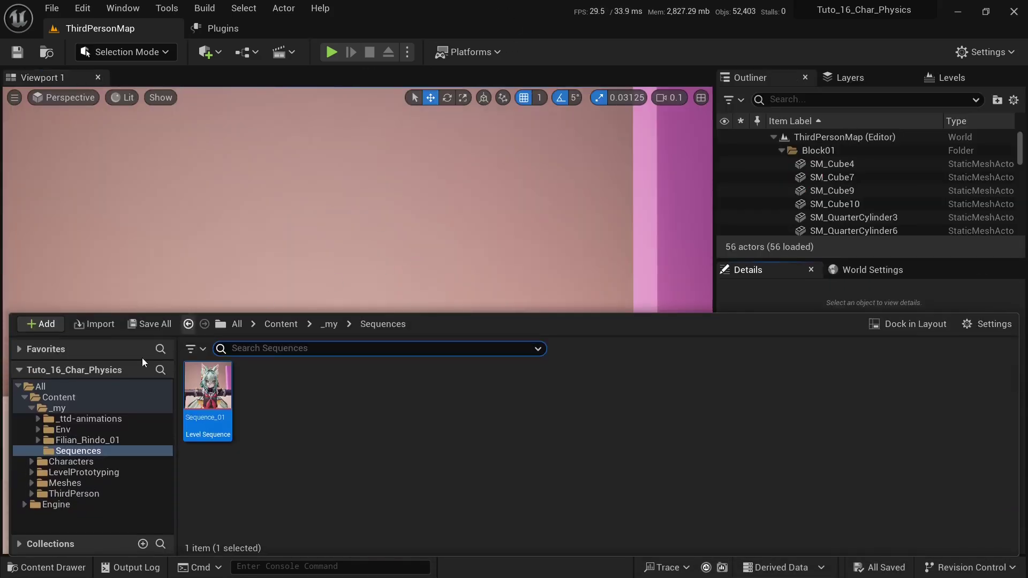
click(92, 439)
Create an Animation Blueprint from the RINDO skeletal mesh with its default name and open it.
click(271, 404)
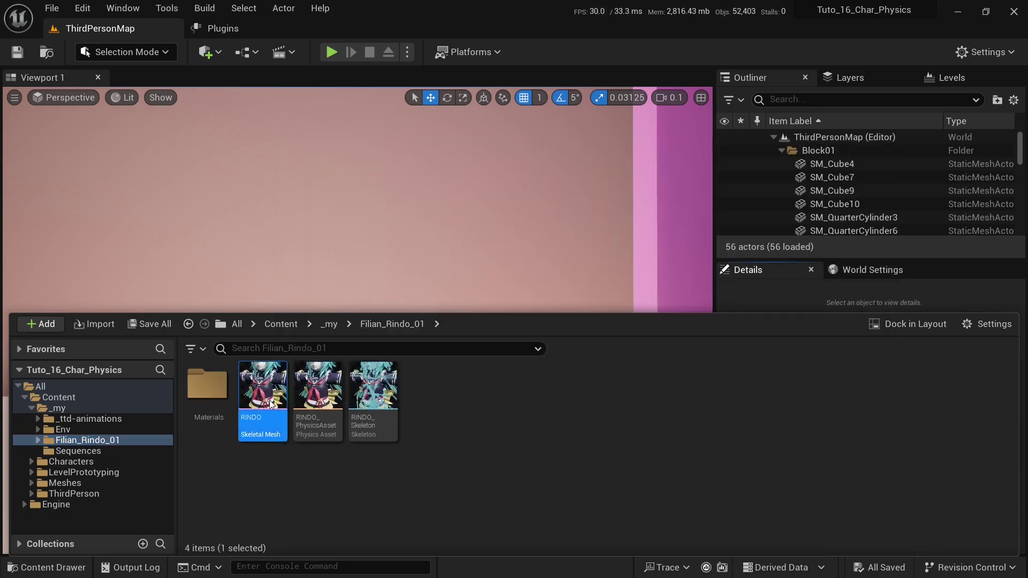
right_click(272, 404)
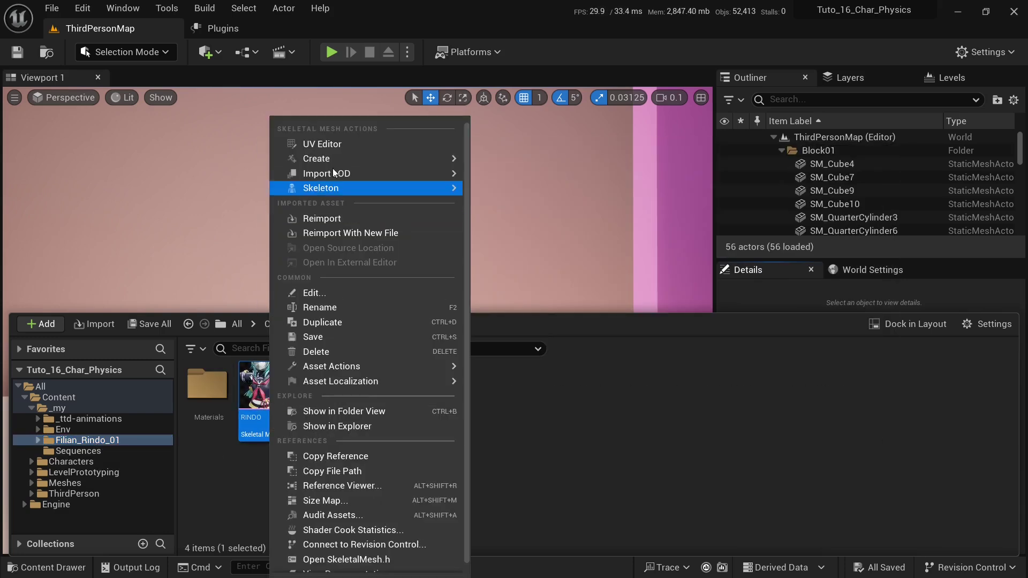
mouse_move(355, 161)
click(531, 210)
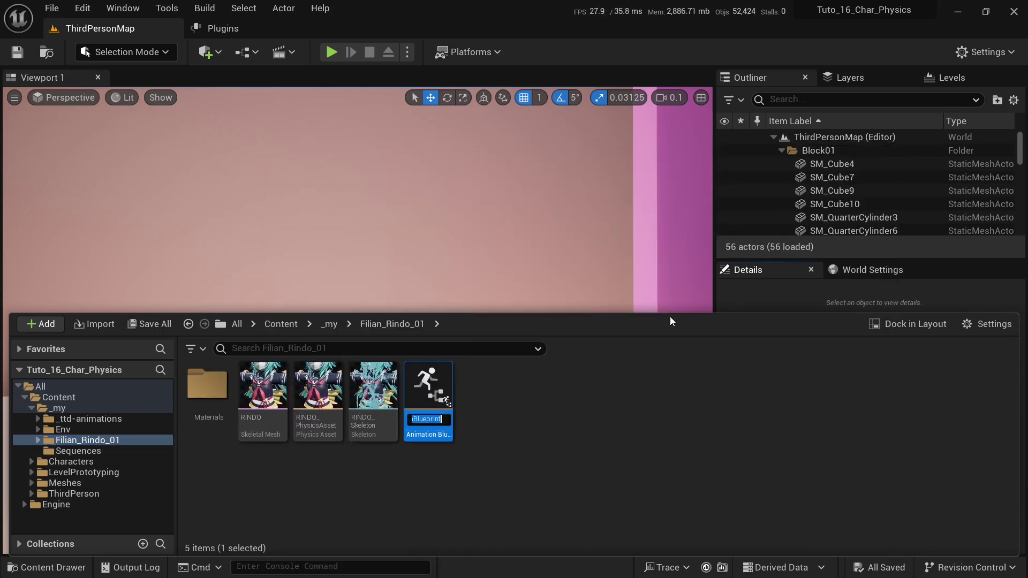
key(Return)
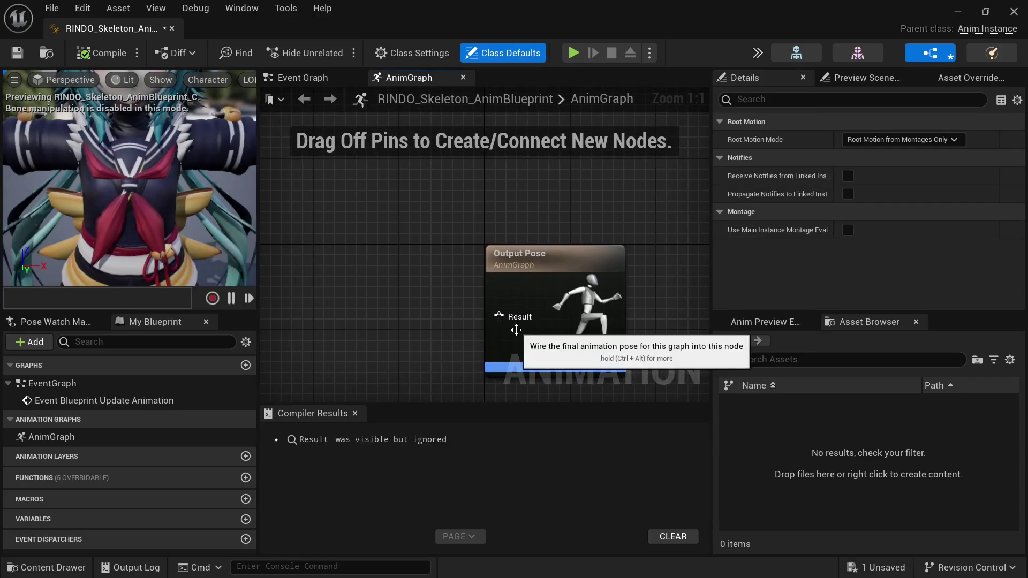
Add a RigidBody node to the AnimGraph beside the Output Pose node.
right_drag(417, 313, 557, 292)
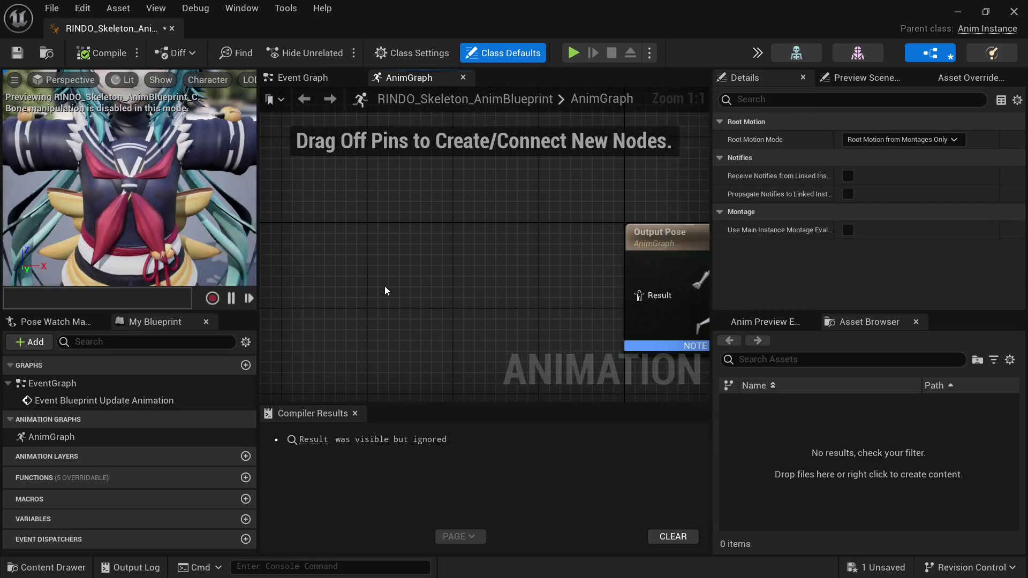
right_click(357, 280)
text(rigi)
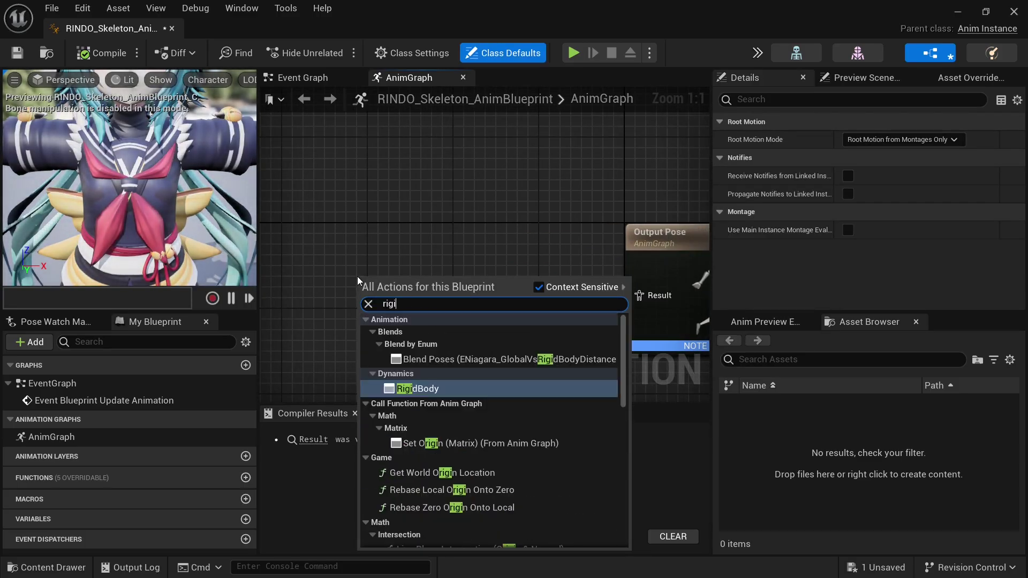
key(Return)
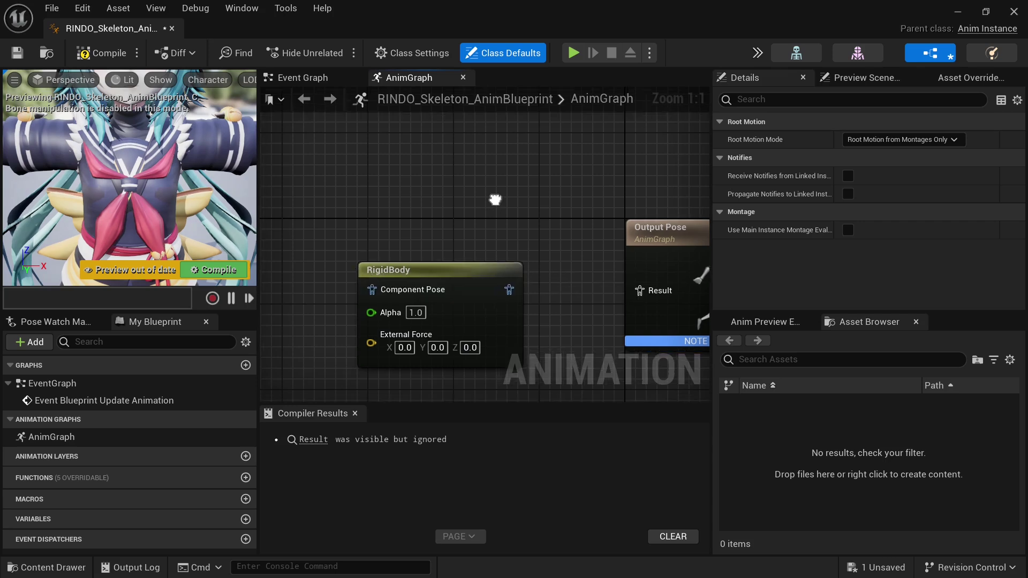
scroll(477, 253, down, 1)
drag(477, 254, 458, 244)
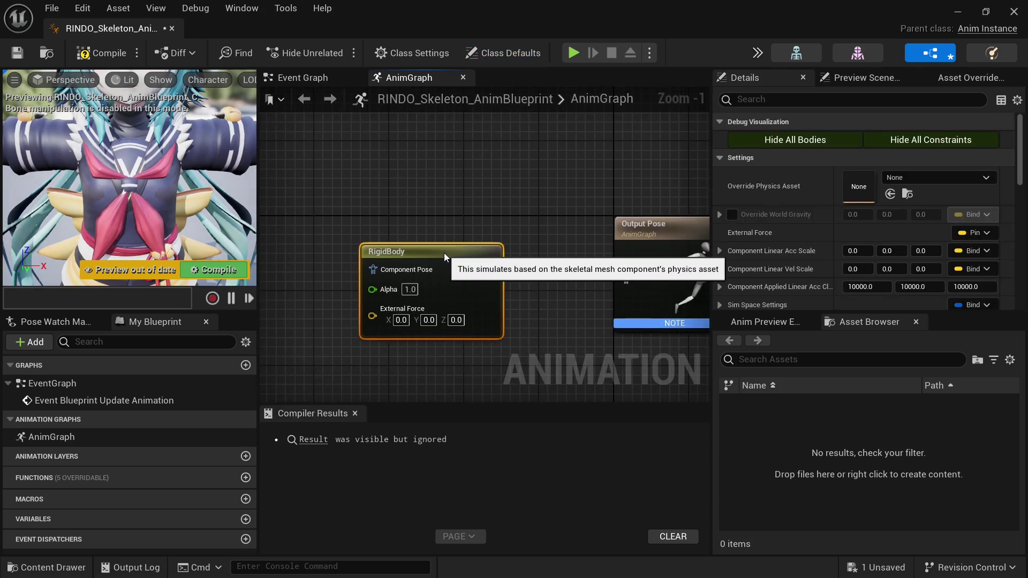
Set the RigidBody node's Override Physics Asset to RINDO_PhysicsAsset and locate that asset in the project content.
click(949, 180)
text(rin)
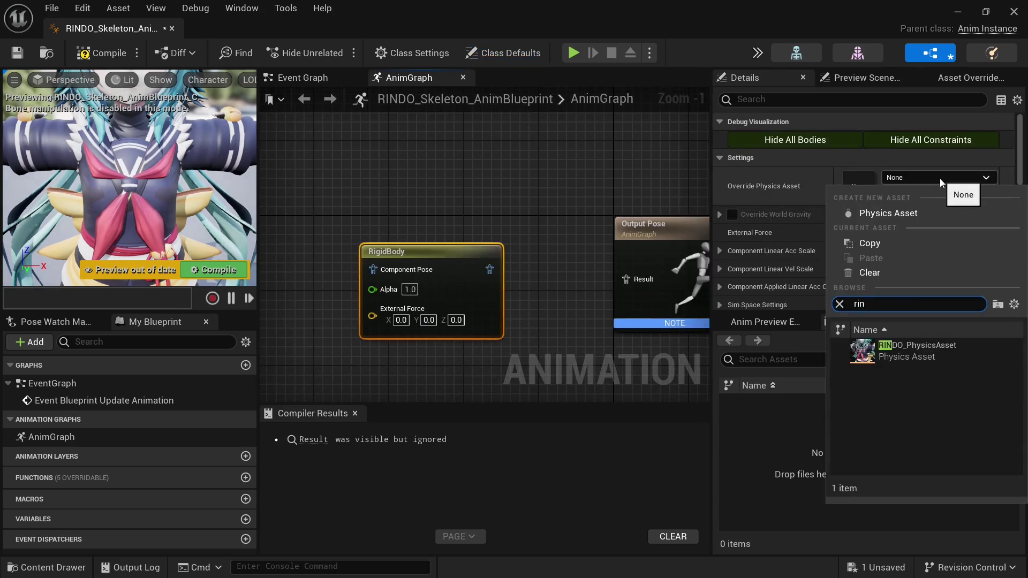
click(952, 345)
click(909, 194)
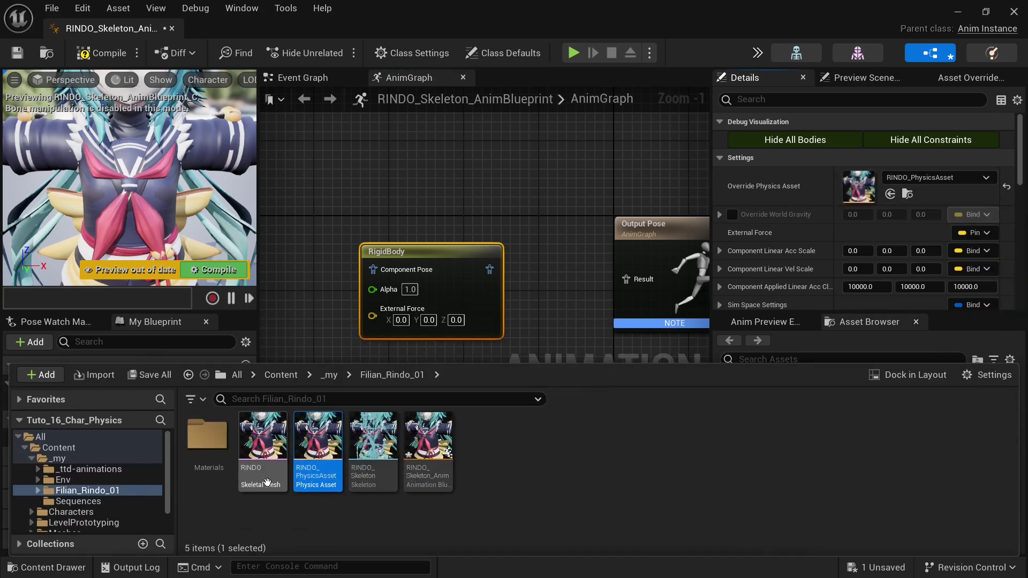
Connect the RigidBody node's output to the Output Pose's Result and space out the nodes.
right_drag(509, 284, 529, 278)
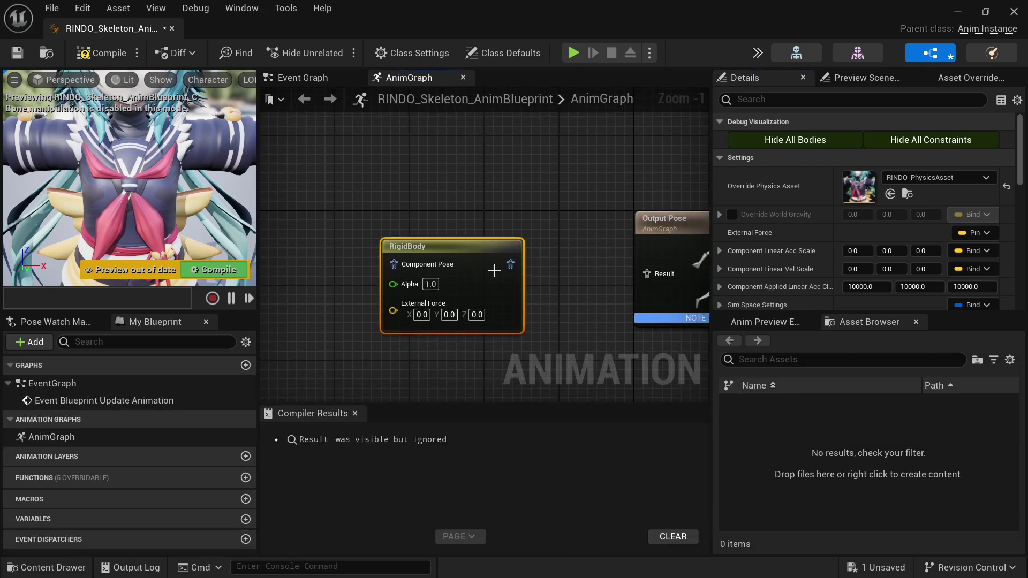
drag(476, 248, 440, 240)
right_drag(534, 269, 515, 267)
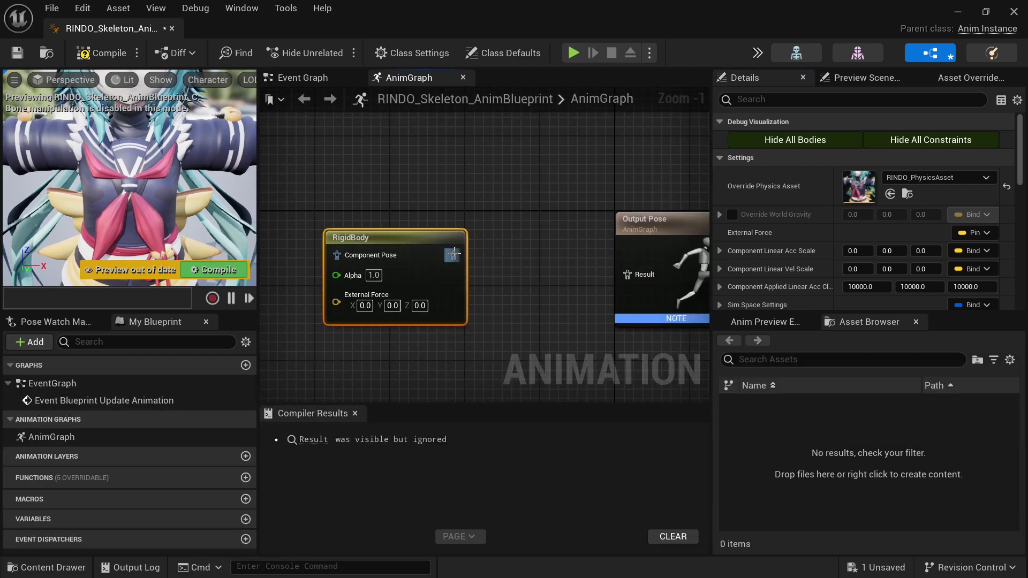
drag(453, 256, 627, 274)
right_drag(501, 203, 596, 208)
click(667, 206)
drag(590, 229, 634, 247)
Add an Input Pose node and connect it to the RigidBody node's Component Pose input.
right_drag(510, 197, 678, 195)
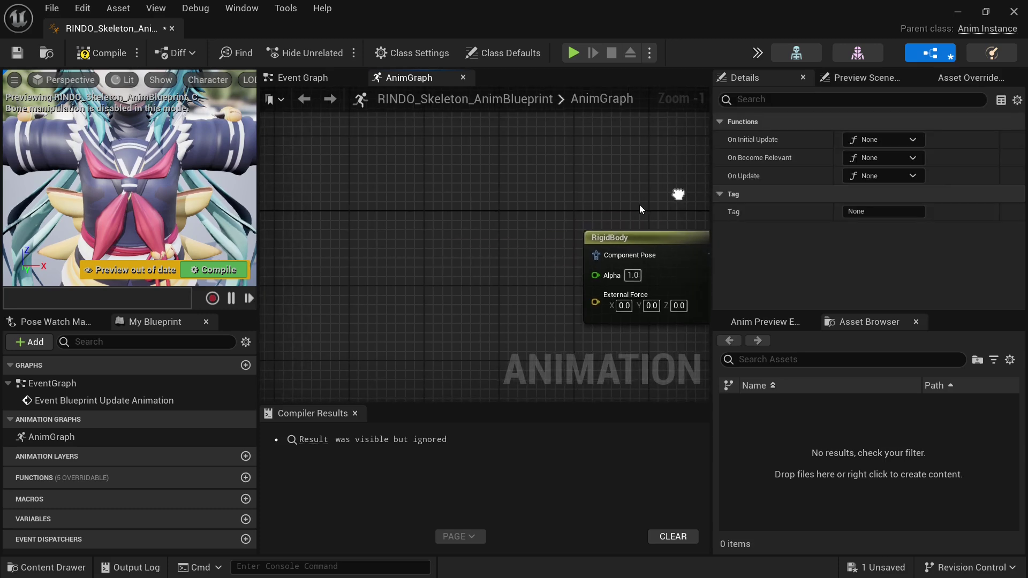
right_click(442, 256)
text(input)
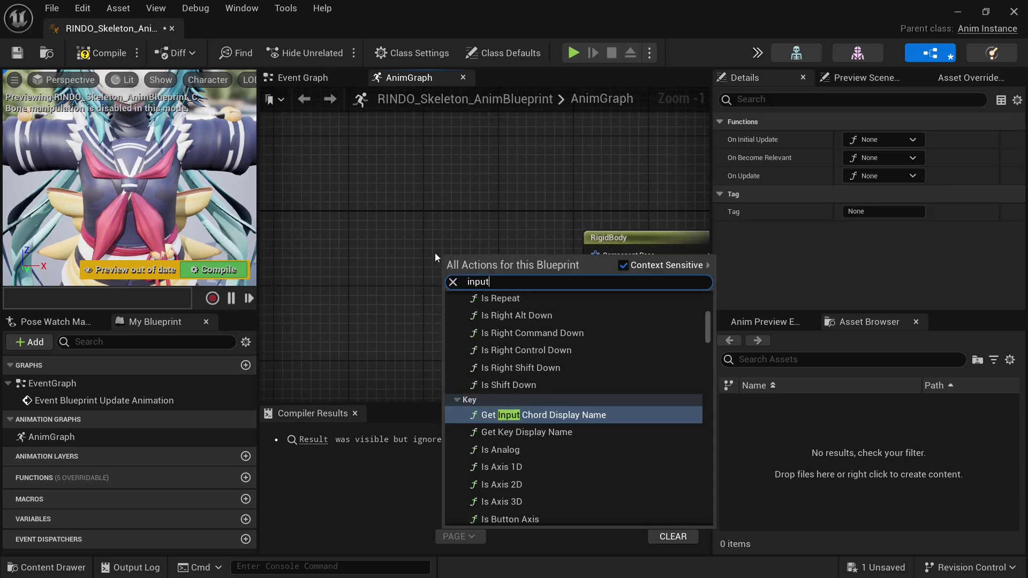
text( pose)
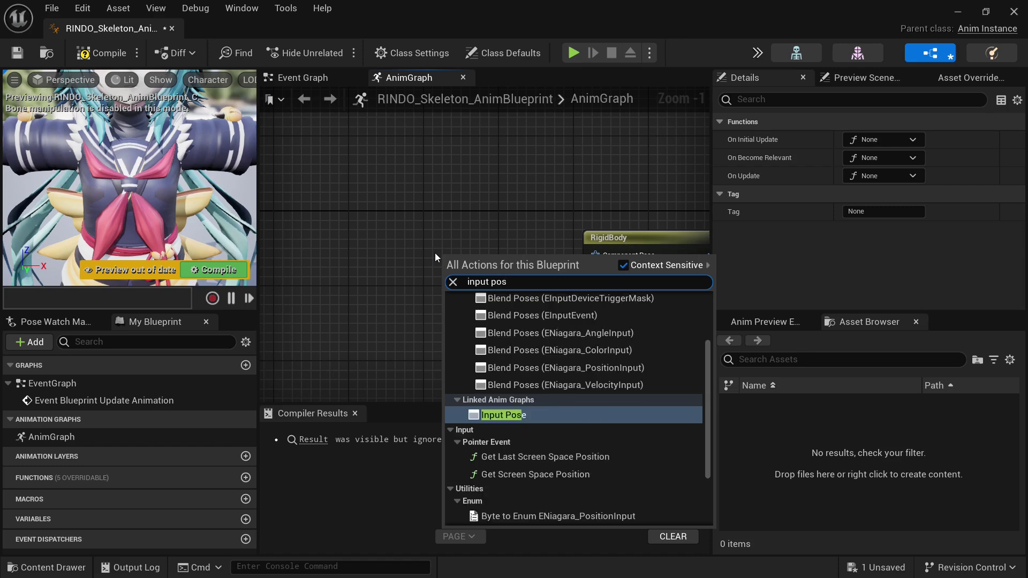
click(558, 416)
drag(467, 267, 606, 253)
right_drag(513, 310, 384, 294)
scroll(383, 294, down, 1)
scroll(539, 309, down, 1)
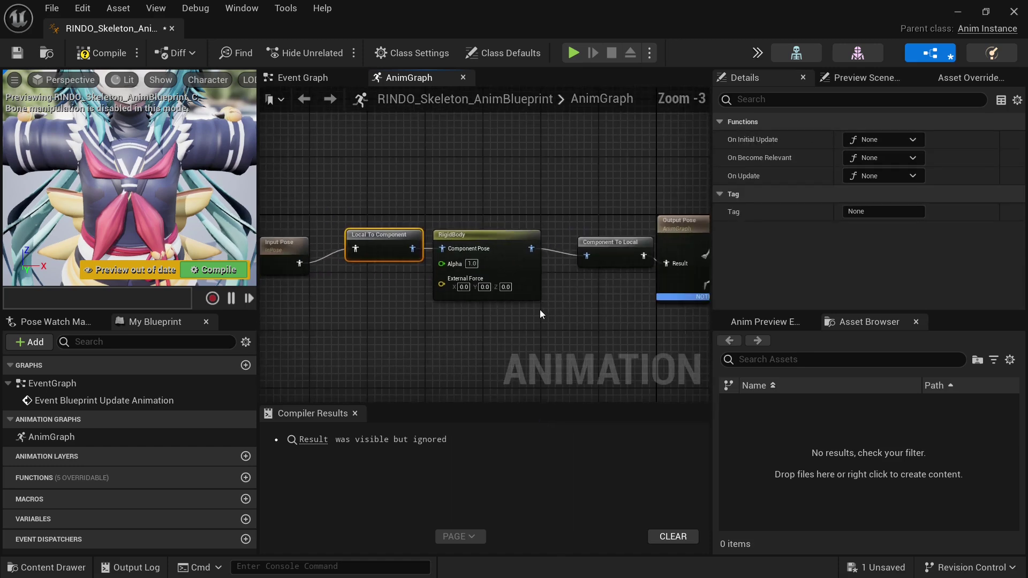
scroll(539, 310, down, 1)
scroll(591, 288, up, 1)
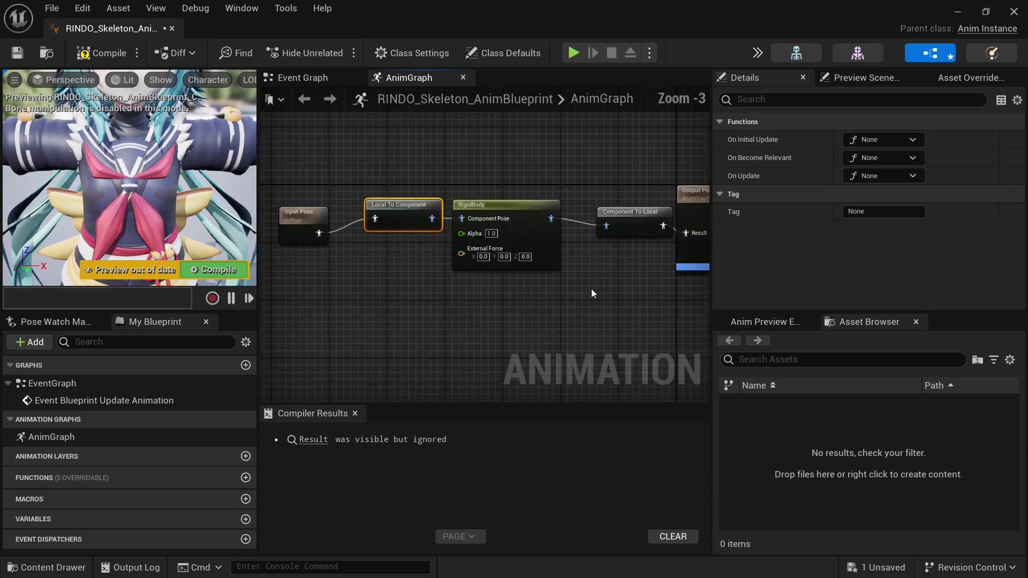
Compile and save the animation blueprint, and dock its editor alongside the level in the main window.
click(111, 57)
key(ctrl+s)
right_drag(568, 140, 550, 175)
drag(115, 28, 361, 36)
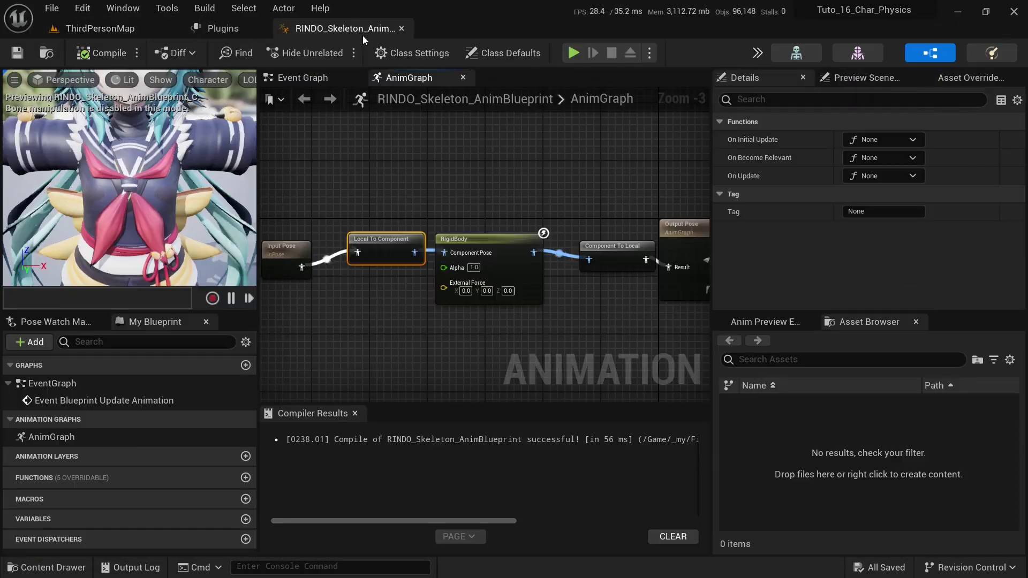
Review the second item in steps.txt, and open the RINDO skeletal mesh from the Filian_Rindo_01 folder.
click(314, 29)
click(128, 28)
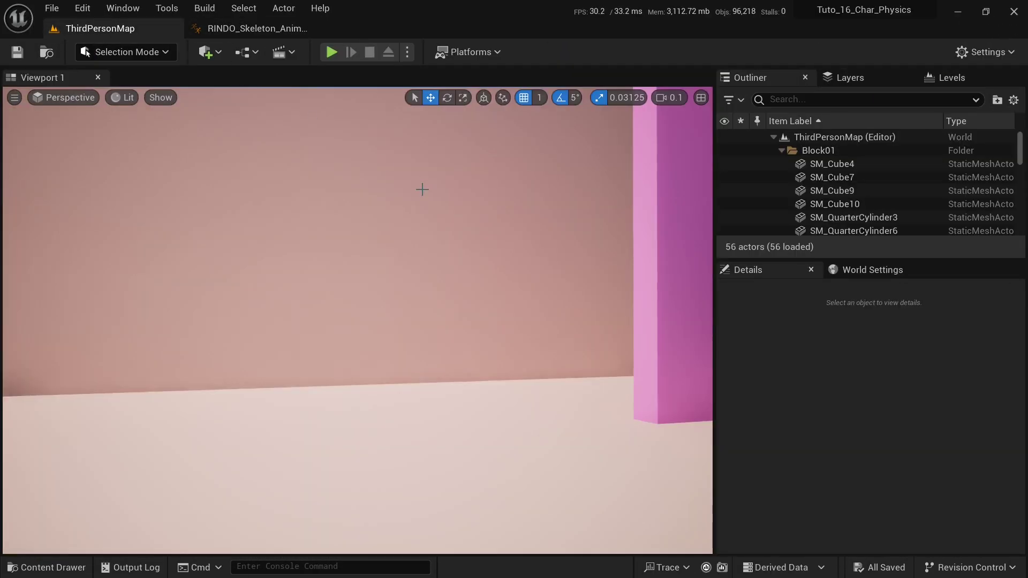
key(ctrl+space)
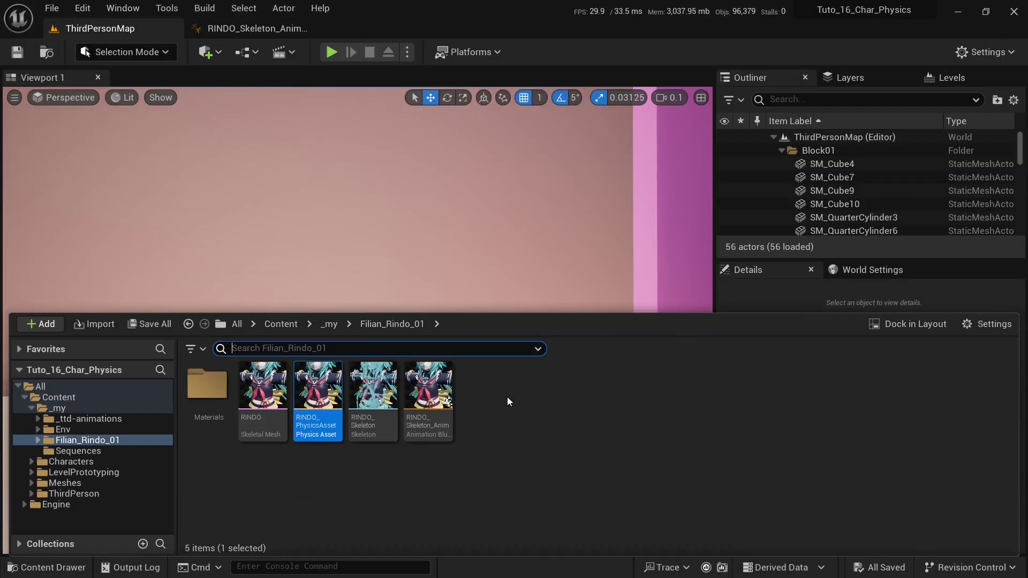
key(alt+Tab)
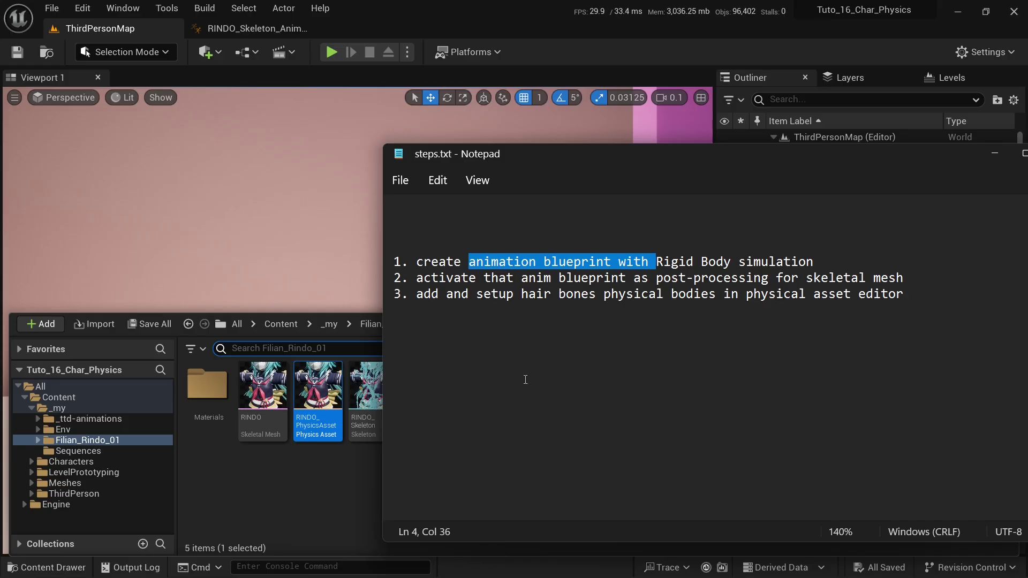
drag(429, 279, 665, 279)
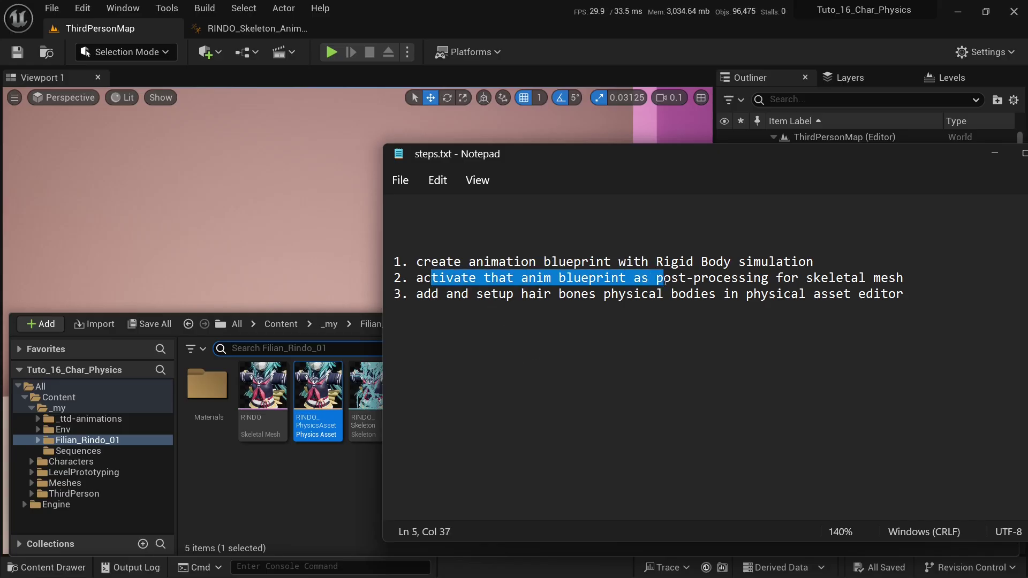
click(467, 5)
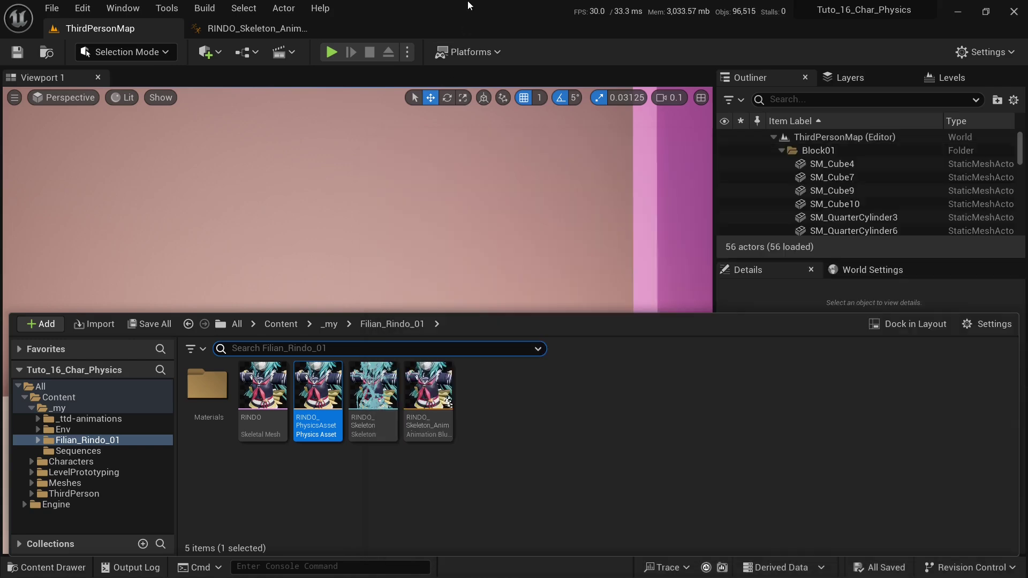
double_click(263, 407)
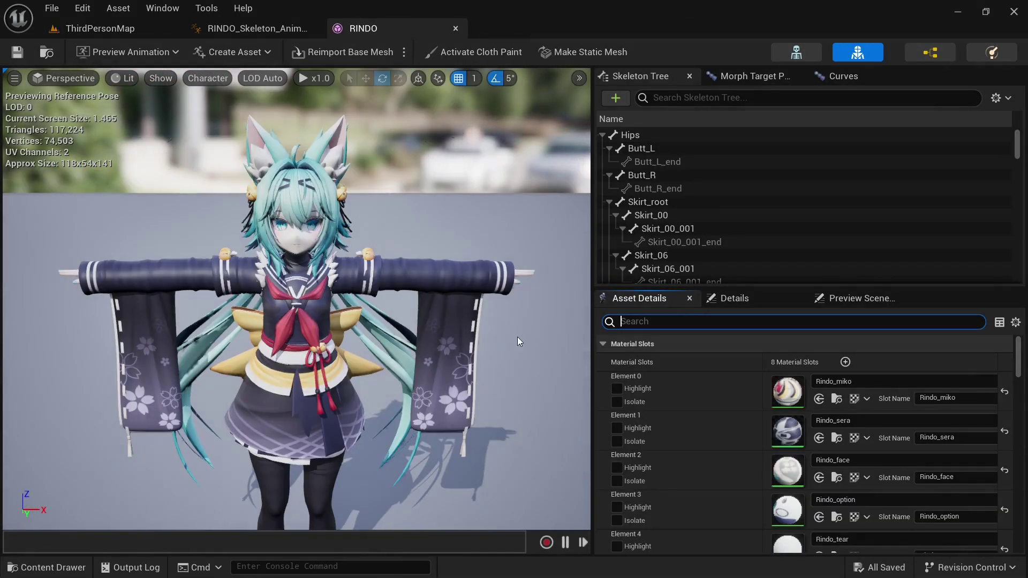
Set the skeletal mesh's Post Process Anim Blueprint to RINDO_Skeleton_AnimBlueprint and save the mesh.
text(post pr)
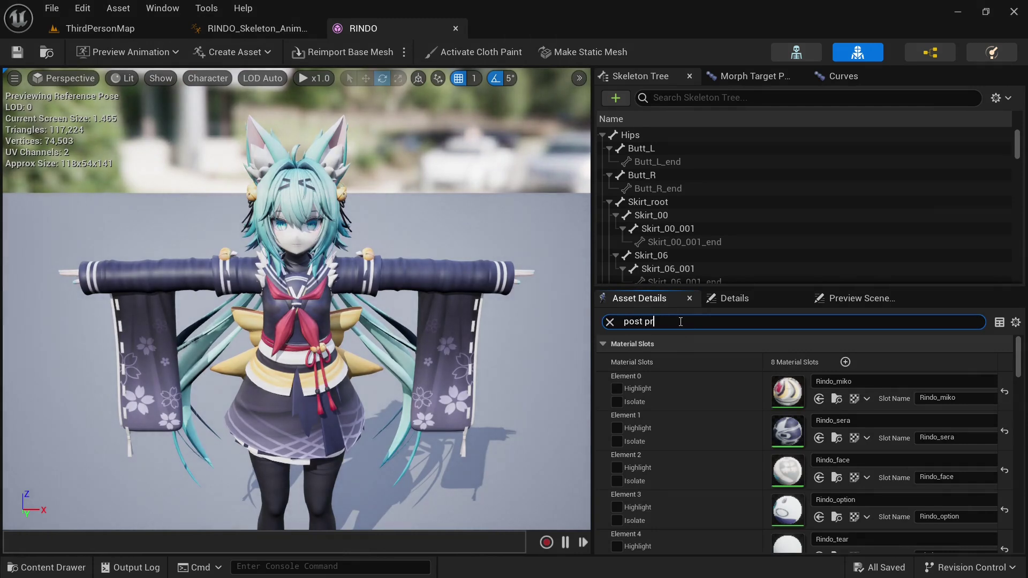
text(o)
click(788, 361)
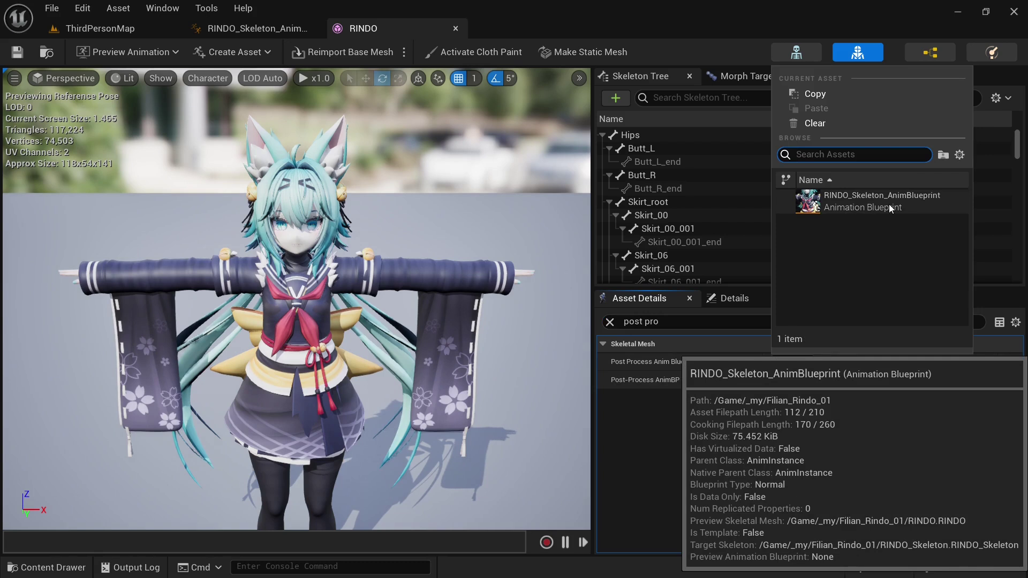
click(889, 204)
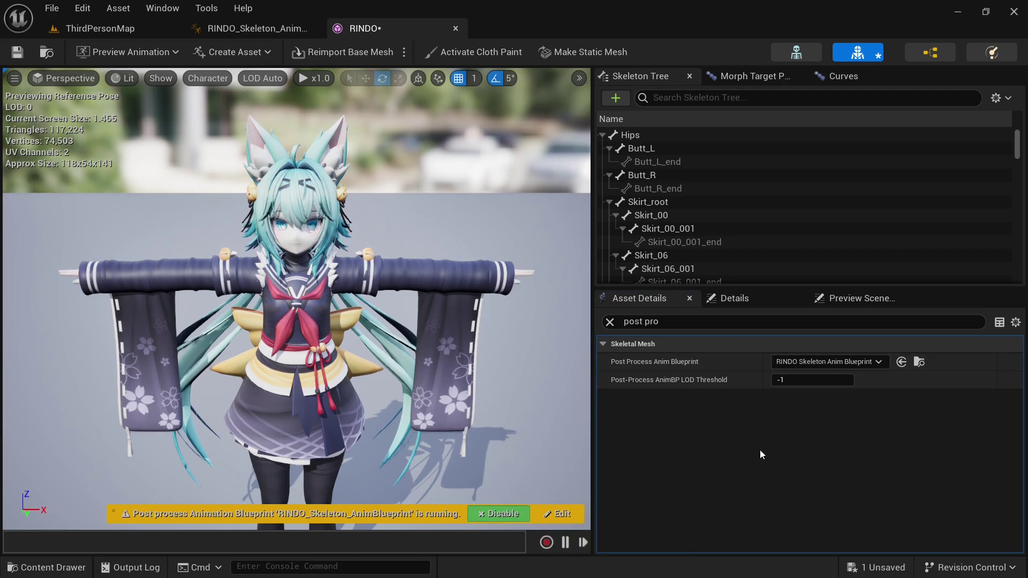
click(19, 54)
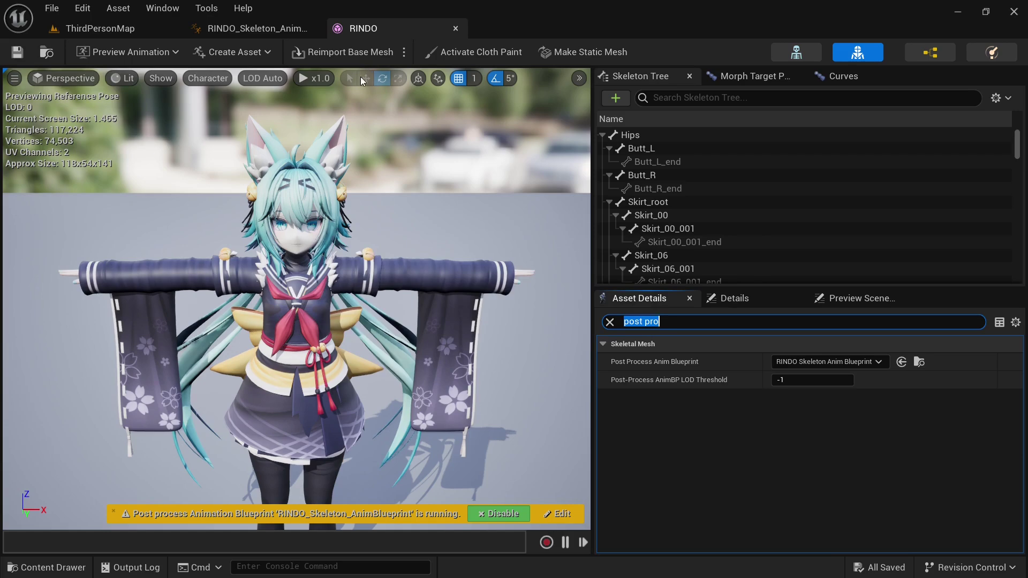
Find the Hair_front_1 bone by filtering the skeleton tree for "front", examine its movement on the face, and clear the filter.
right_drag(328, 244, 272, 183)
key(w)
key(s)
key(q)
key(w)
key(a)
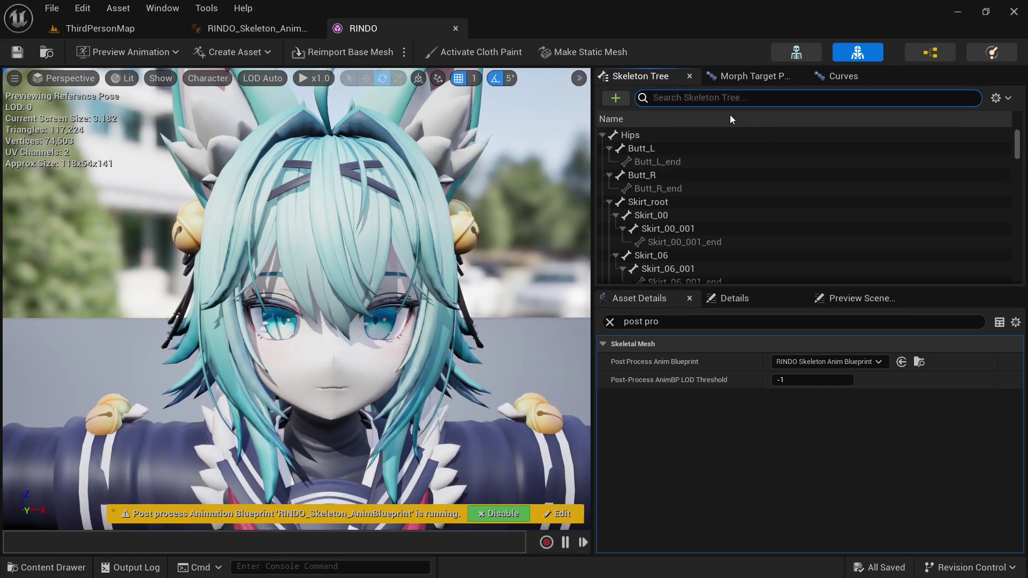
text(front)
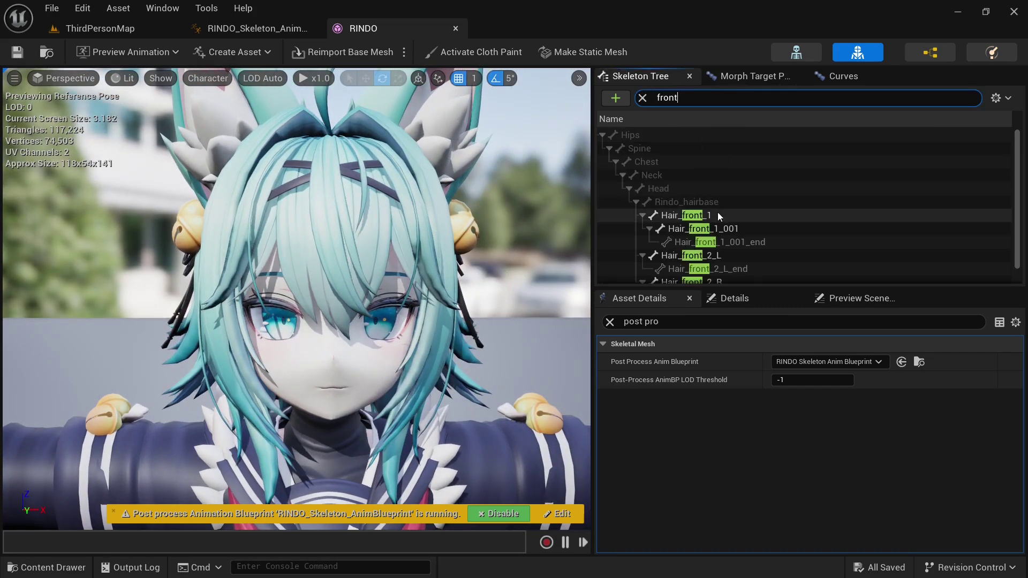
click(717, 215)
drag(304, 204, 412, 247)
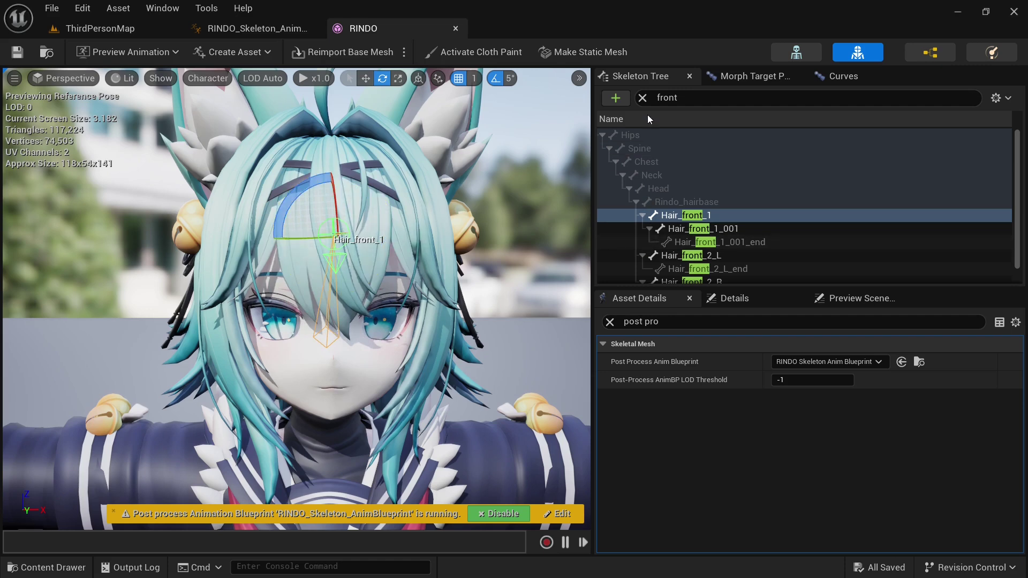
click(643, 98)
Open RINDO_PhysicsAsset from the Filian_Rindo_01 folder and compare it with the RINDO skeletal mesh.
click(99, 28)
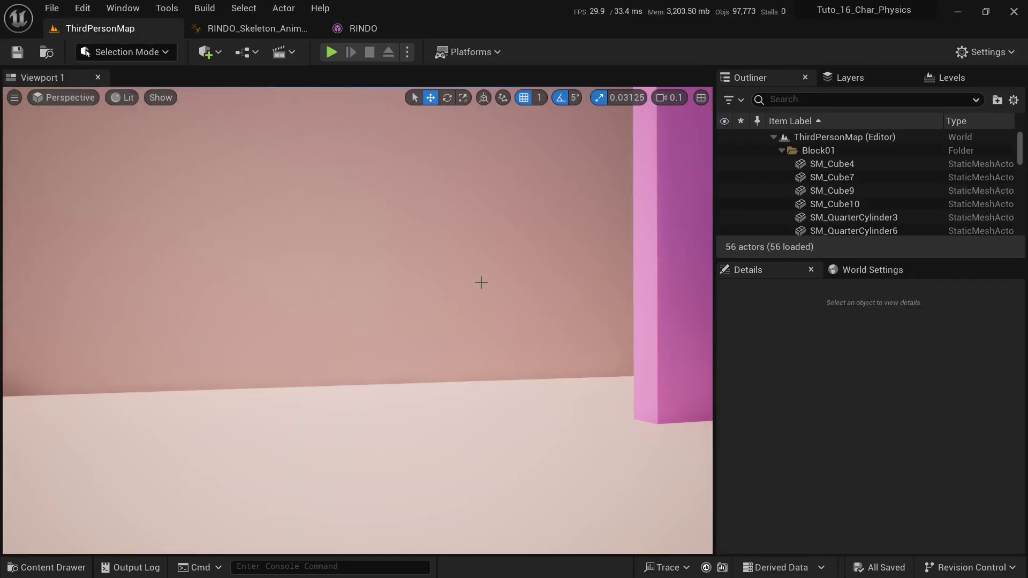
key(ctrl+space)
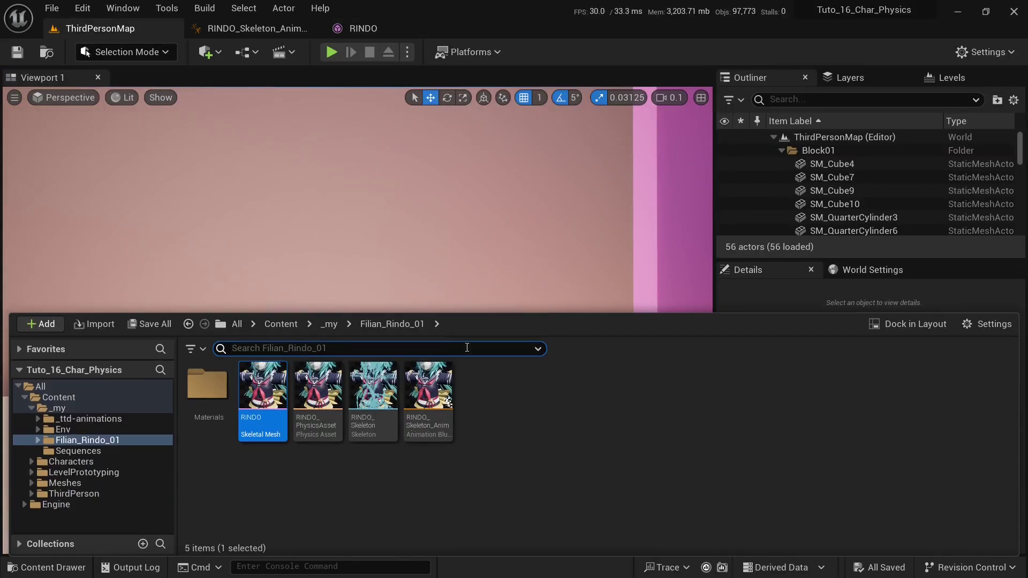
double_click(318, 387)
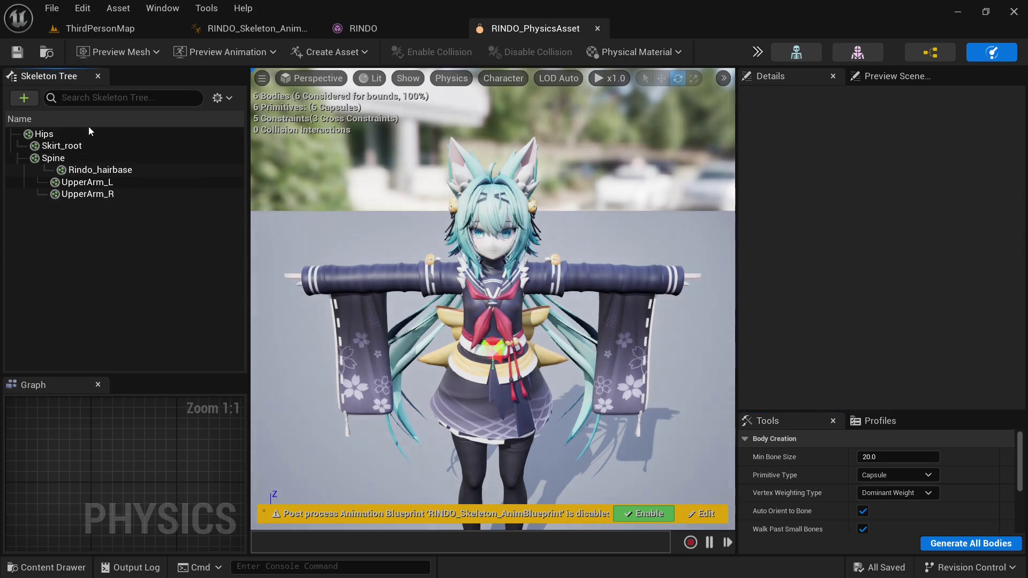
click(398, 26)
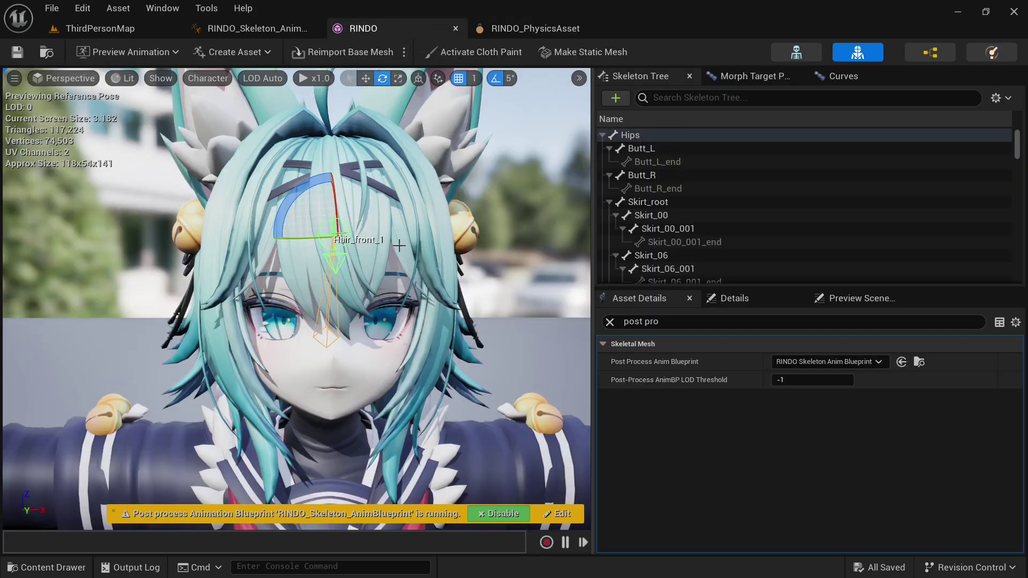
click(527, 27)
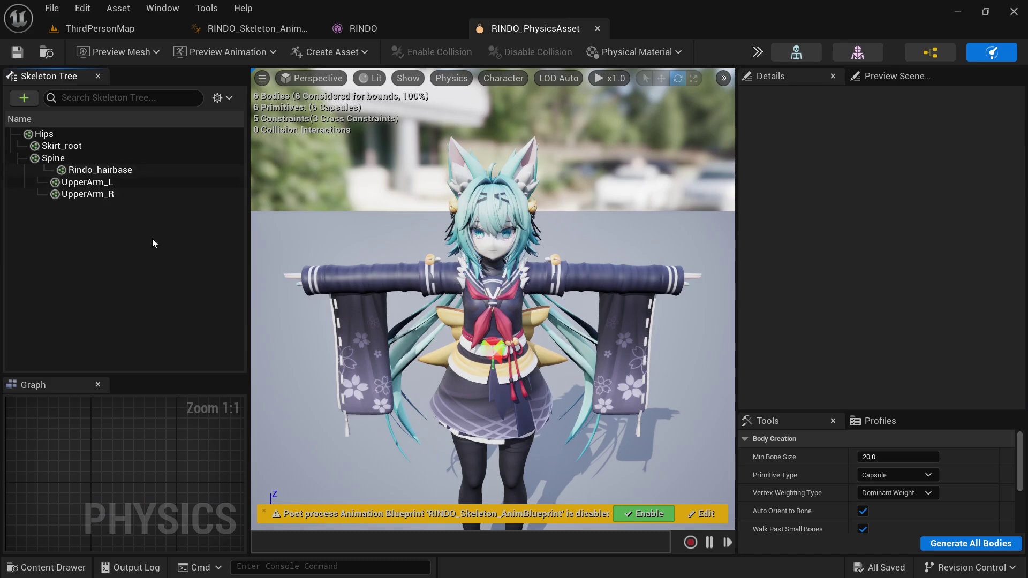
Show all bones in the physics asset's skeleton tree and add a physics body to the Hair_front_1 bone.
click(226, 99)
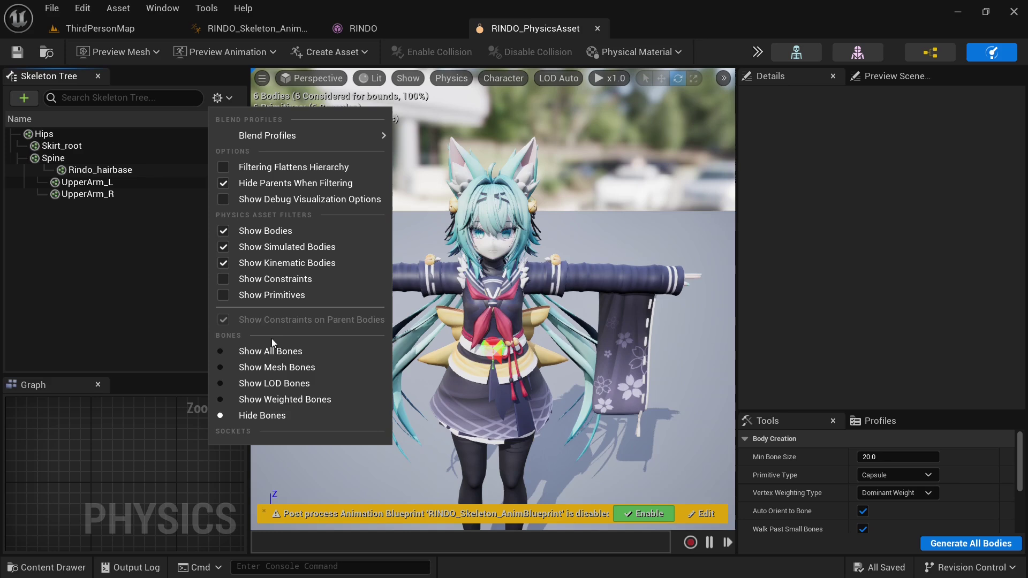
click(264, 354)
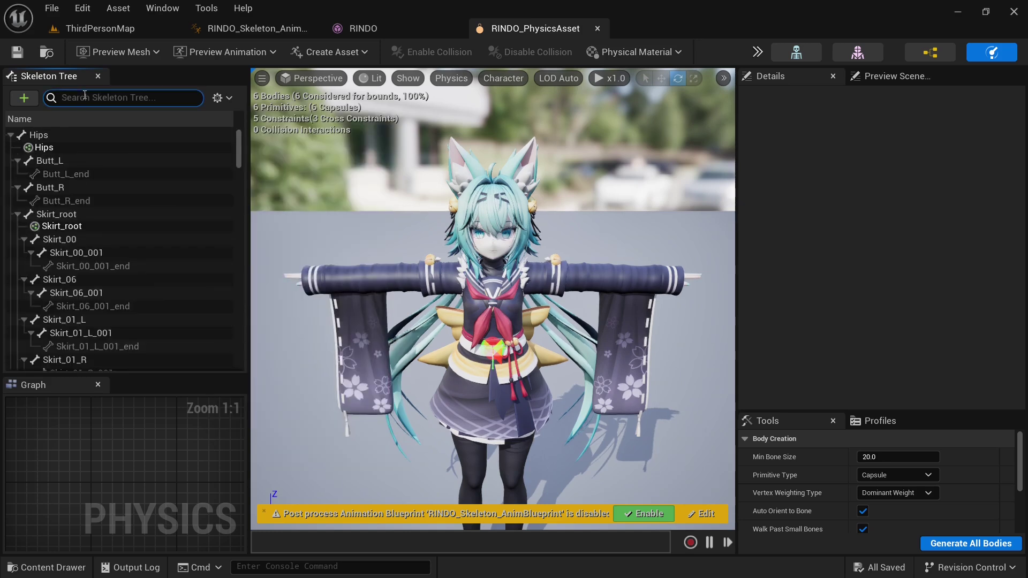
text(ron)
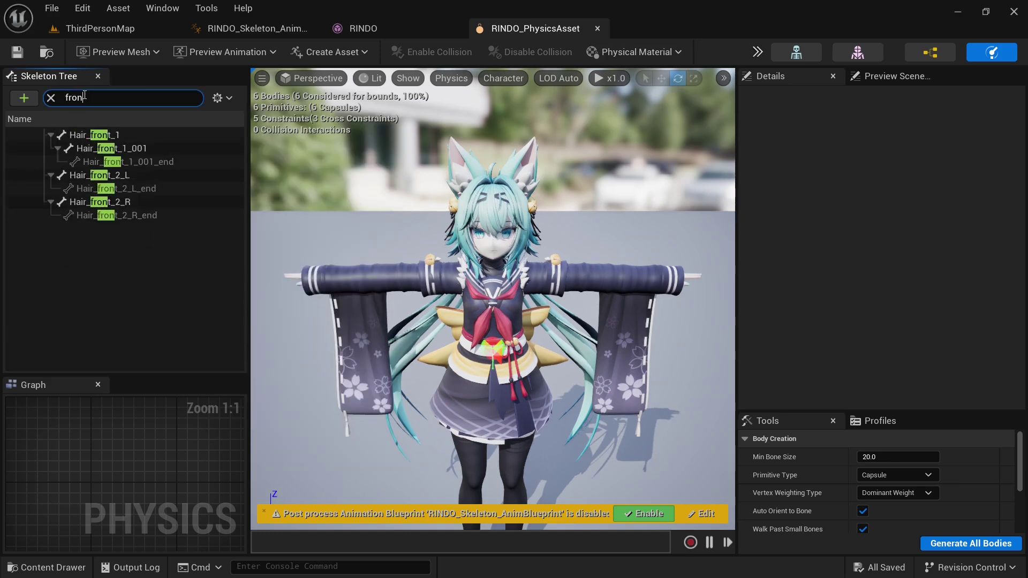
click(112, 135)
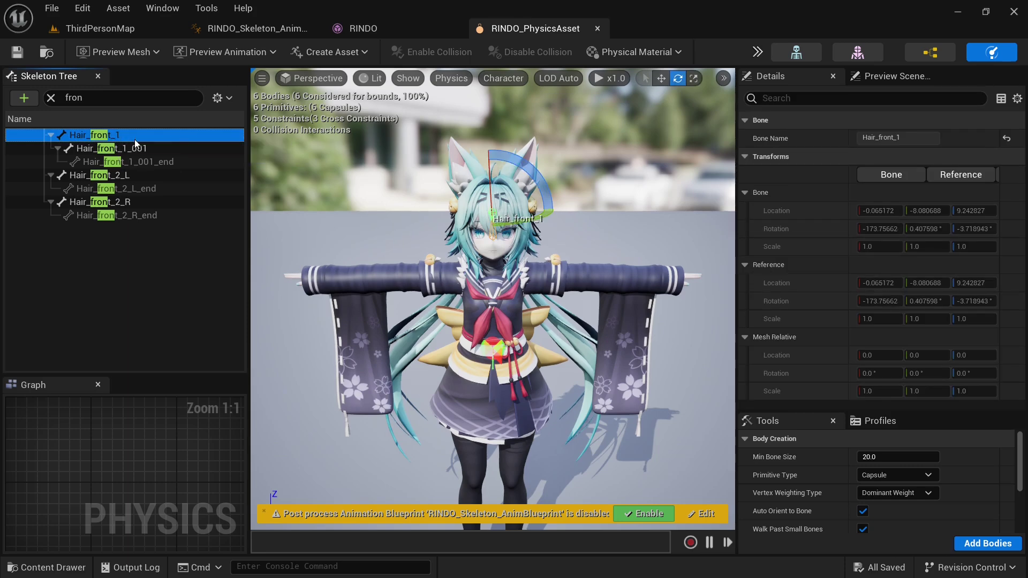
right_click(108, 135)
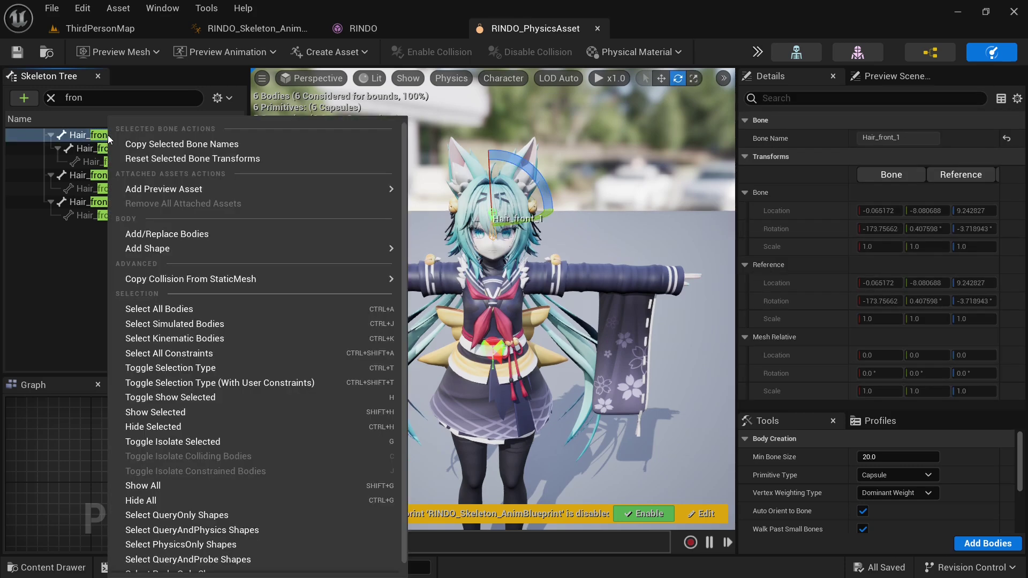
click(185, 234)
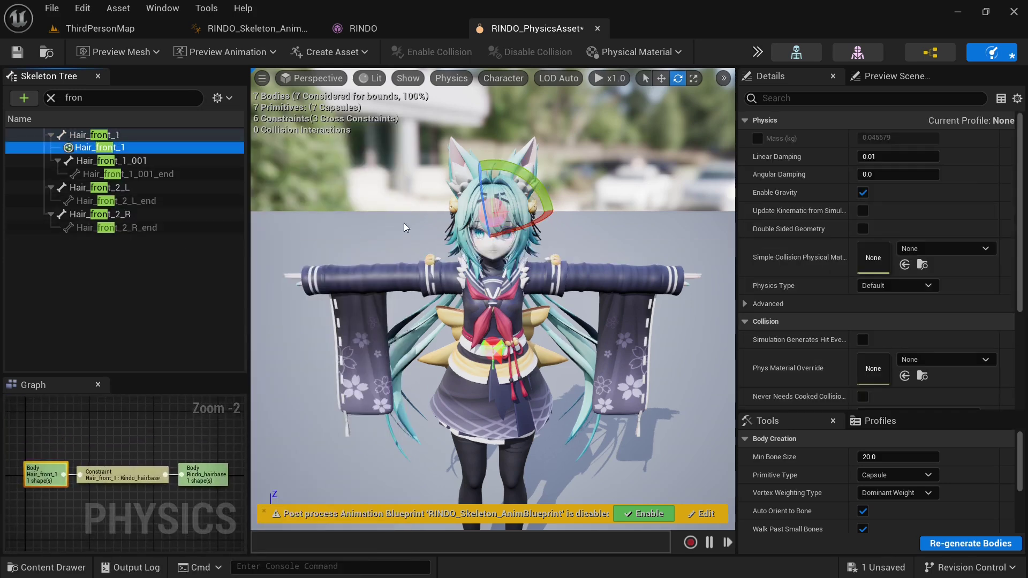
right_drag(385, 246, 452, 219)
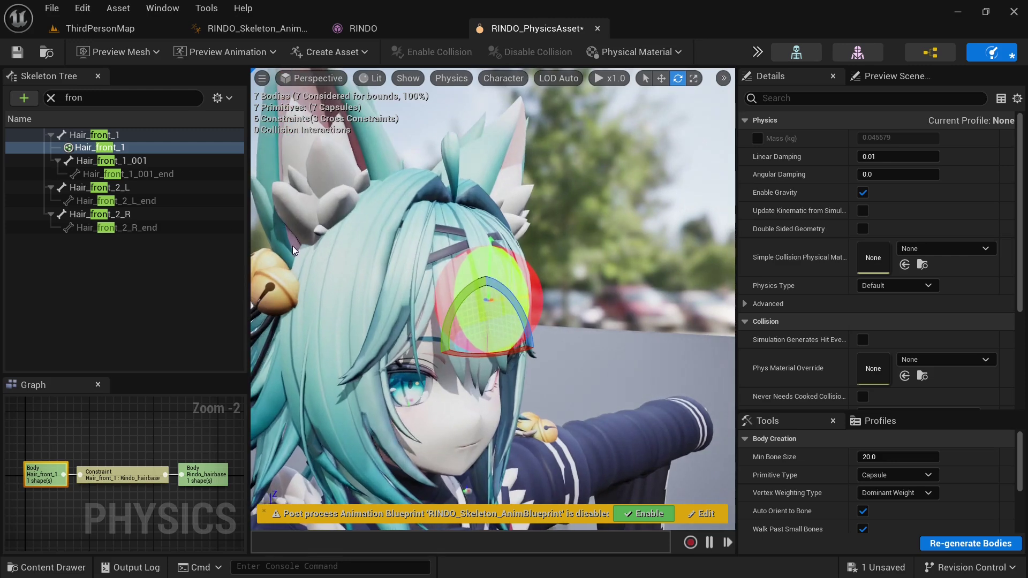
Hide the bones in the skeleton tree and clear its filter so only the physics bodies are listed.
click(229, 99)
click(219, 417)
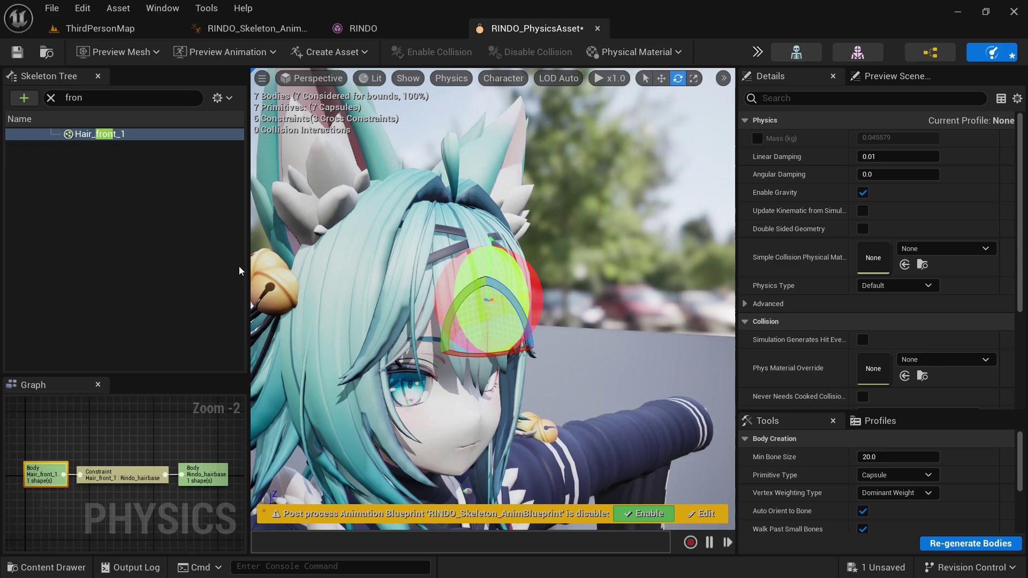
click(50, 98)
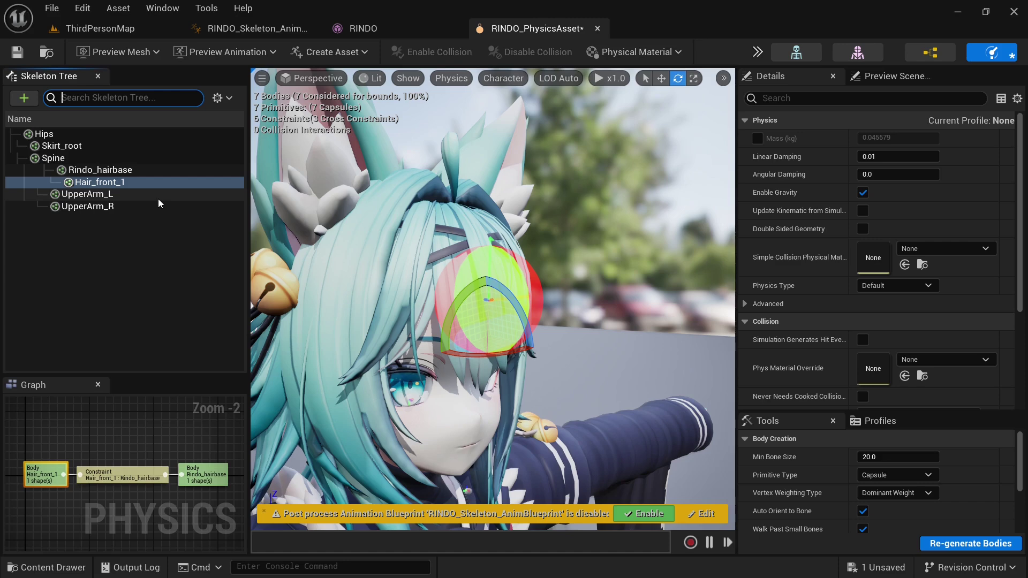
Set the Hair_front_1 body's Physics Type to Simulated and enable the post process animation blueprint in the preview.
mouse_move(788, 290)
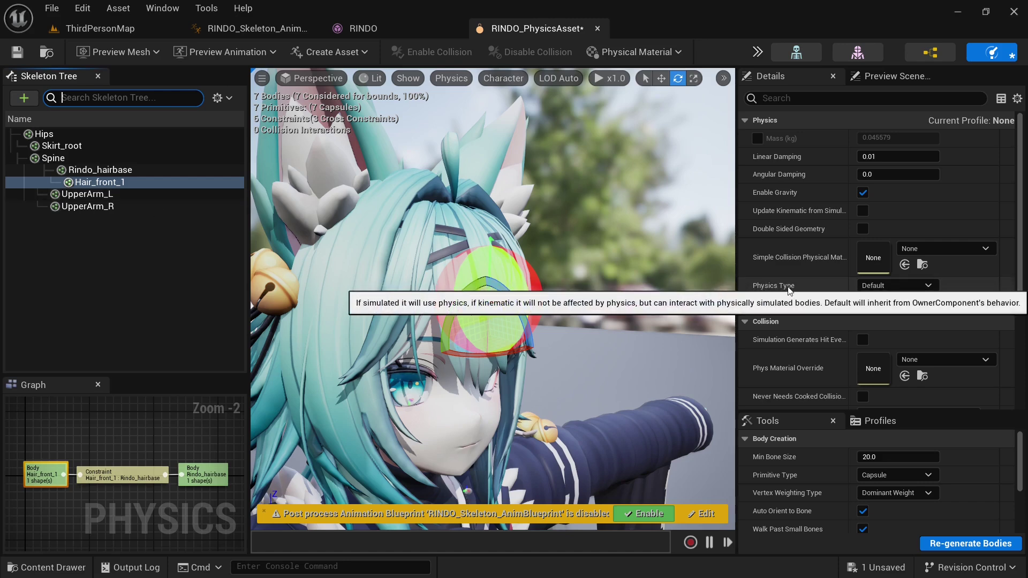
click(895, 286)
click(887, 322)
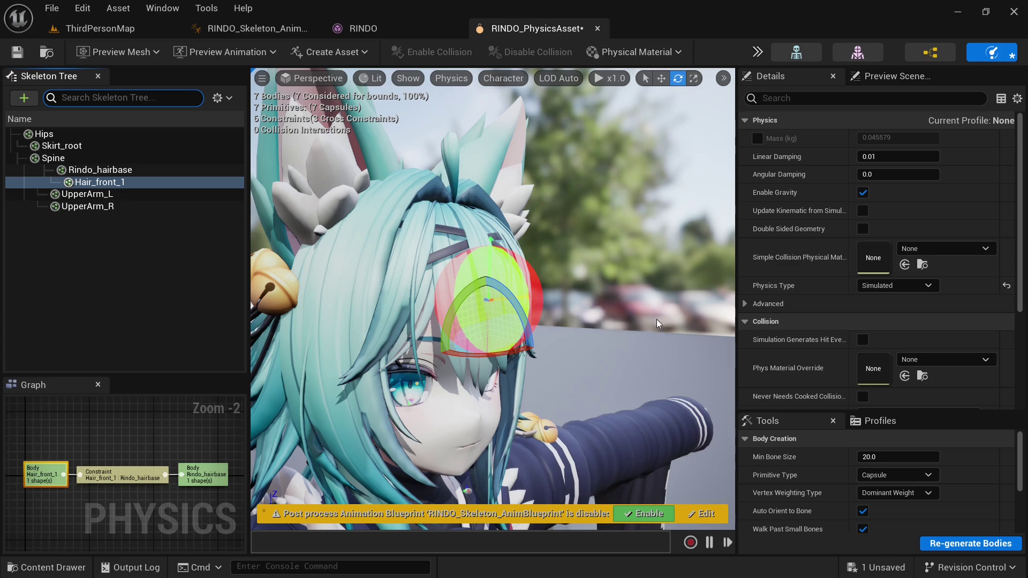
click(653, 514)
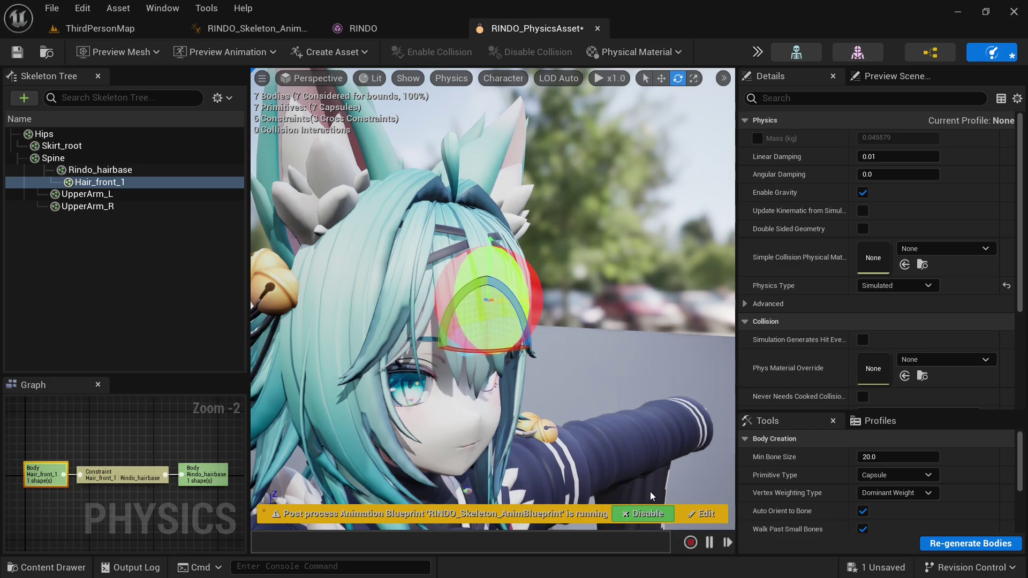
In the RINDO mesh preview, disable the post process animation blueprint and rotate the Head bone to tilt the head.
click(409, 34)
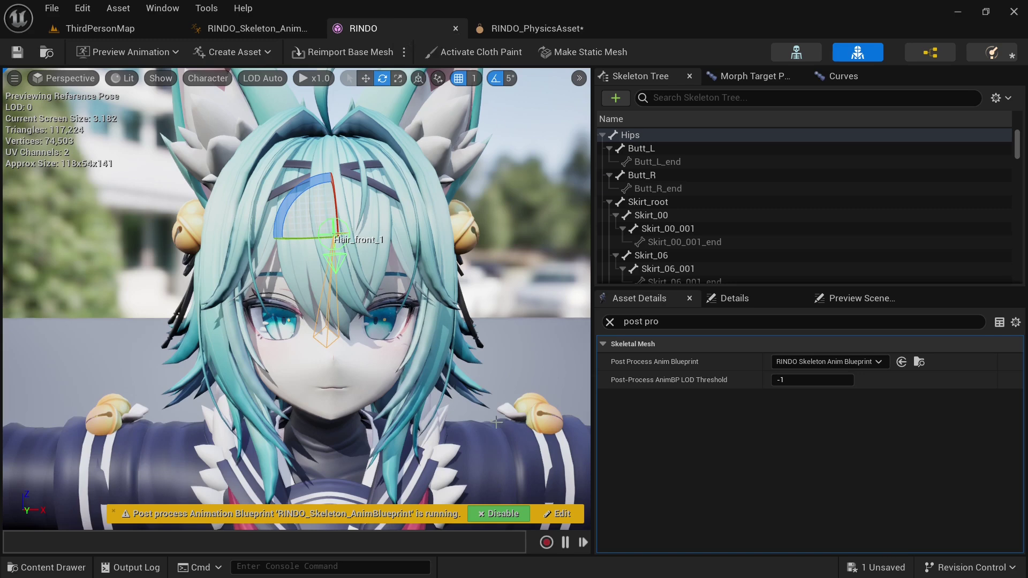
click(494, 515)
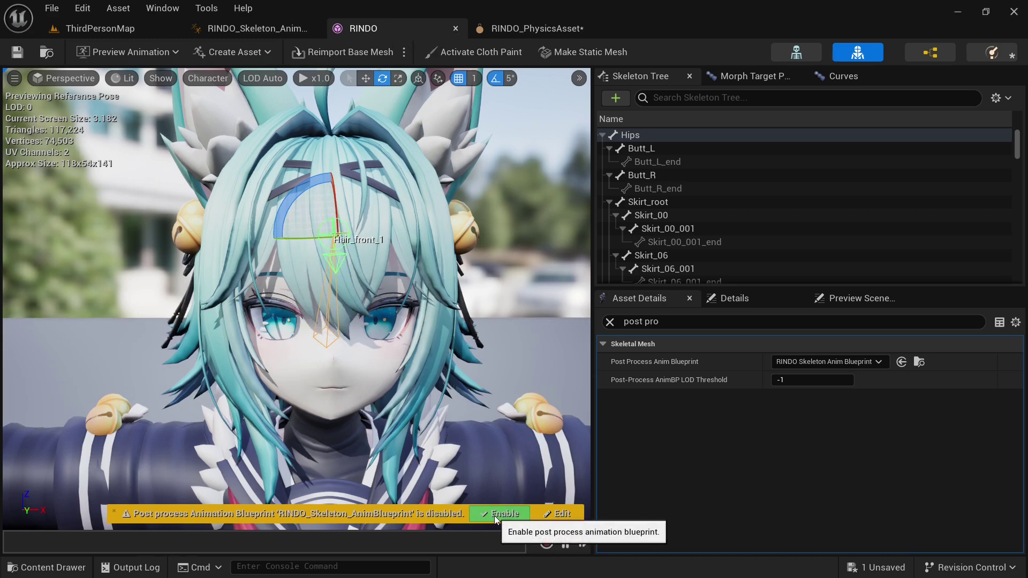
click(675, 97)
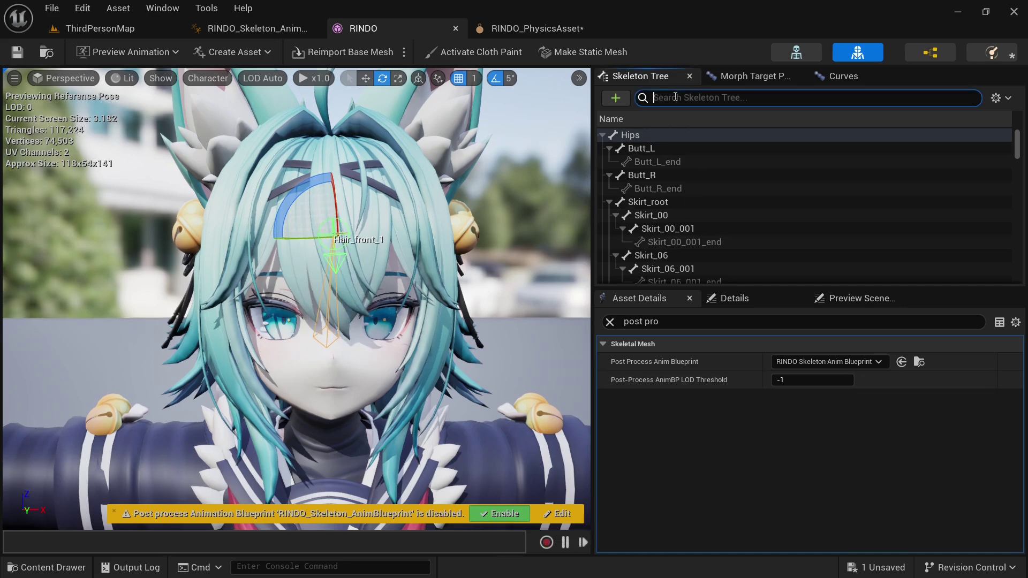
text(hea)
click(658, 135)
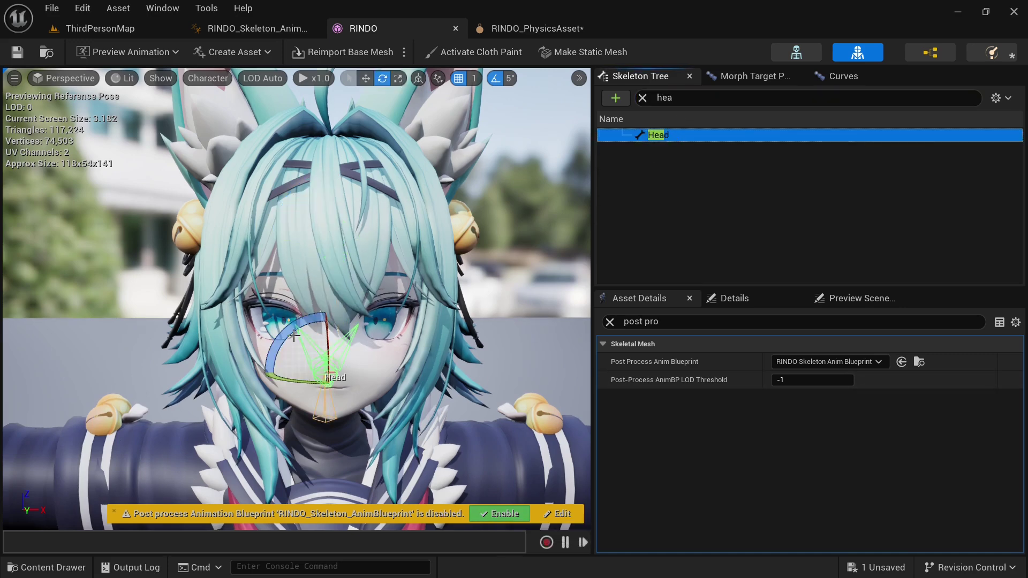
drag(294, 336, 434, 453)
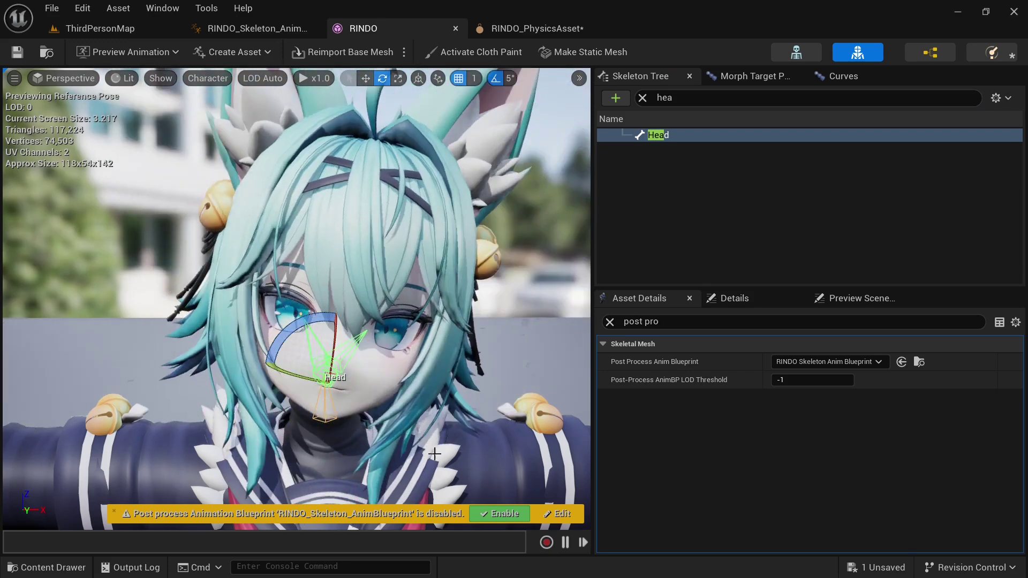
Enable the post process animation blueprint, rotate the Head bone to test the front hair, and disable the blueprint again.
click(498, 515)
mouse_move(293, 331)
mouse_down()
mouse_move(325, 361)
mouse_move(262, 299)
mouse_move(300, 338)
mouse_move(289, 328)
mouse_up()
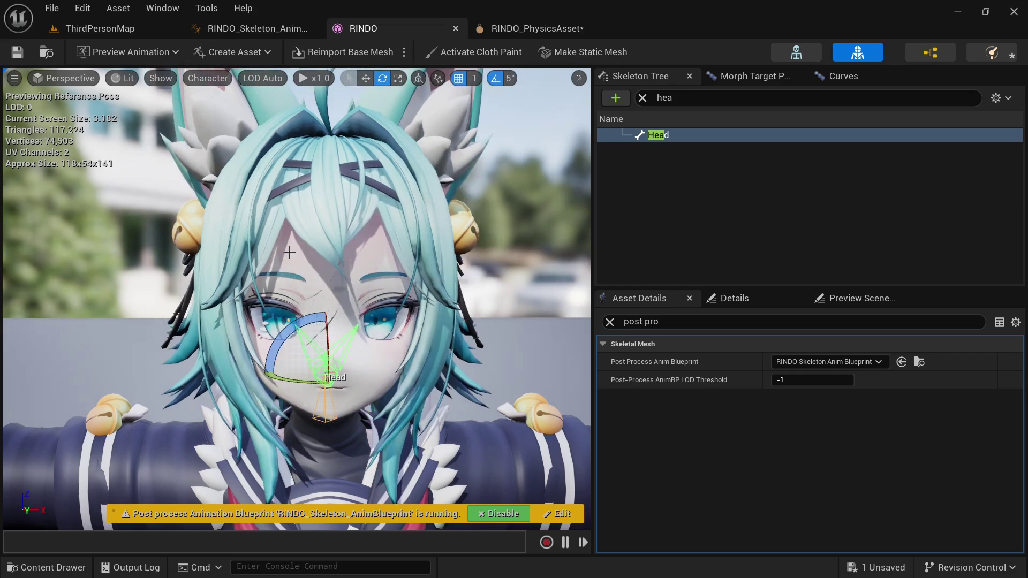
click(498, 514)
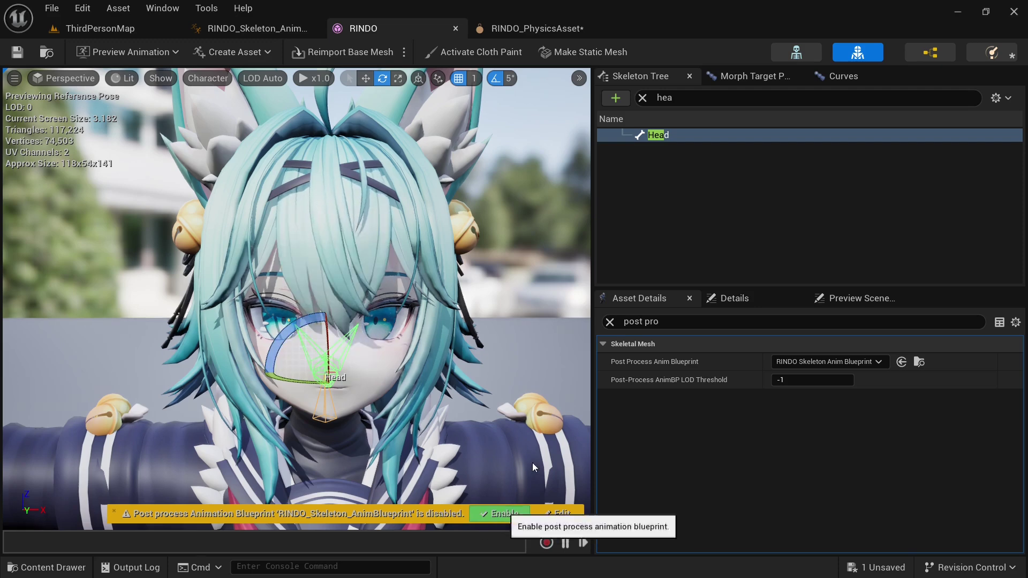
In the physics asset, set Swing 1, Swing 2 and Twist Motion to Limited on the Hair_front_1 : Rindo_hairbase constraint and save.
click(540, 28)
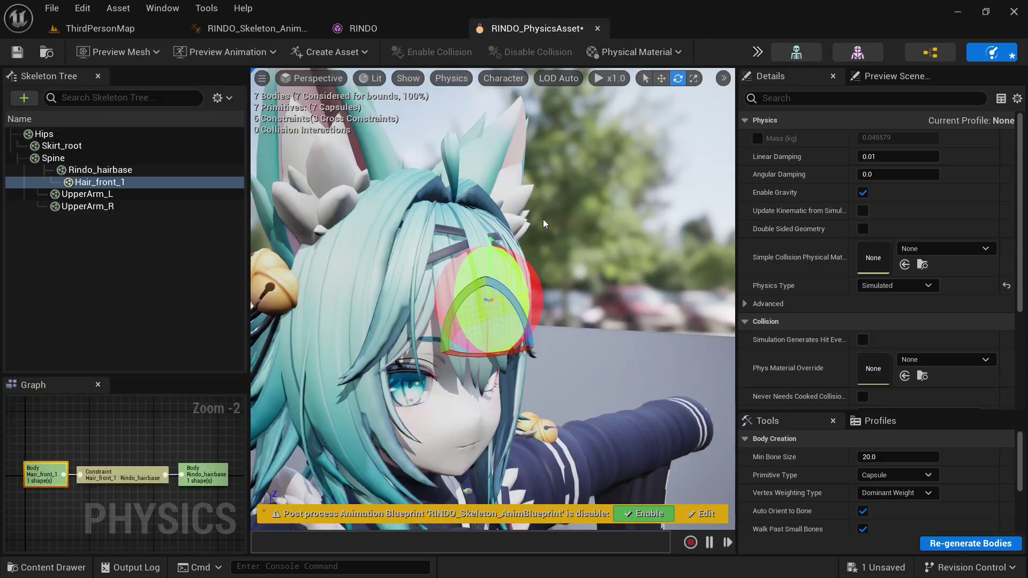
click(96, 182)
right_drag(107, 447, 153, 418)
scroll(155, 423, up, 2)
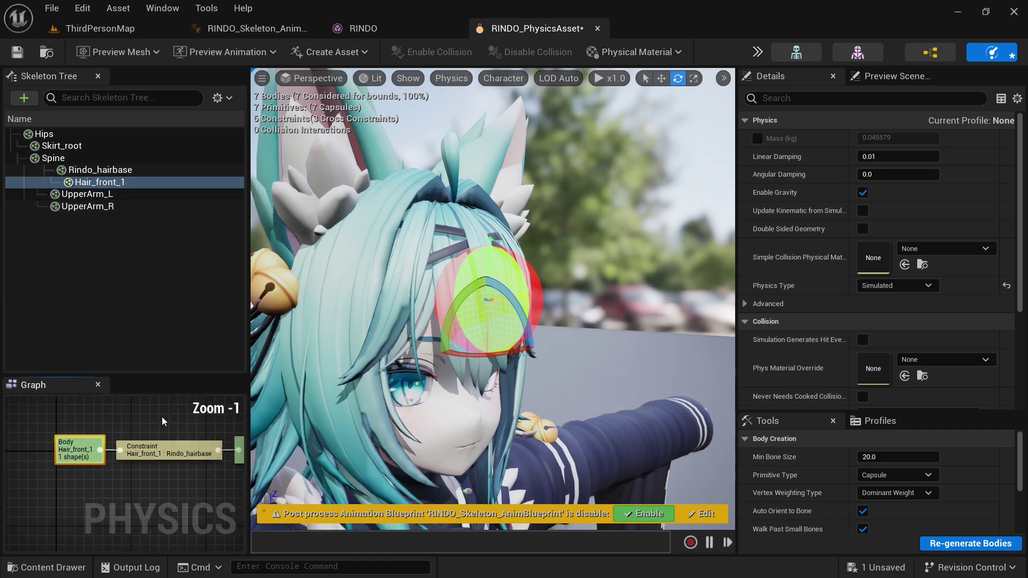
click(164, 457)
scroll(792, 209, down, 10)
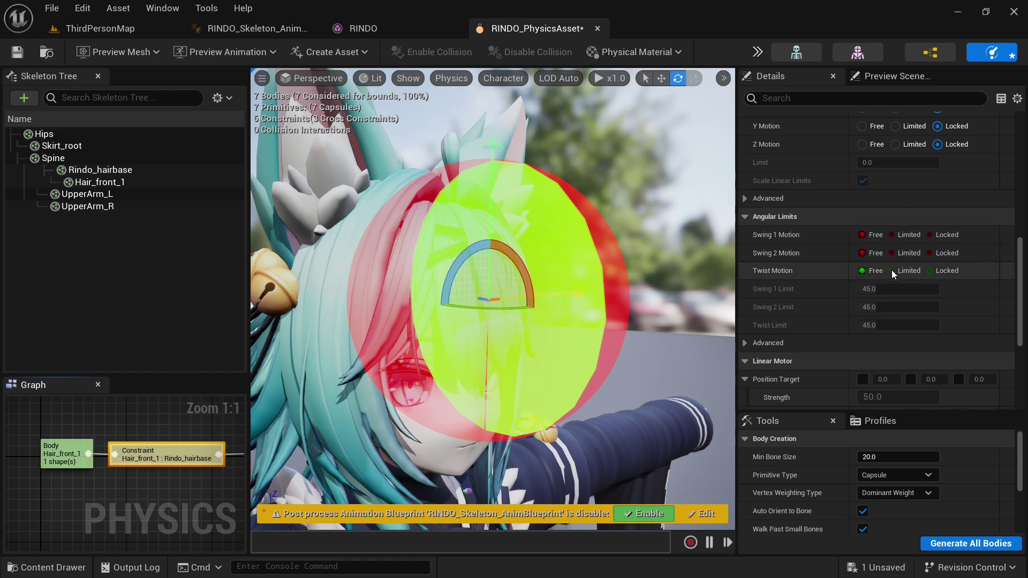
click(913, 271)
click(908, 253)
click(912, 234)
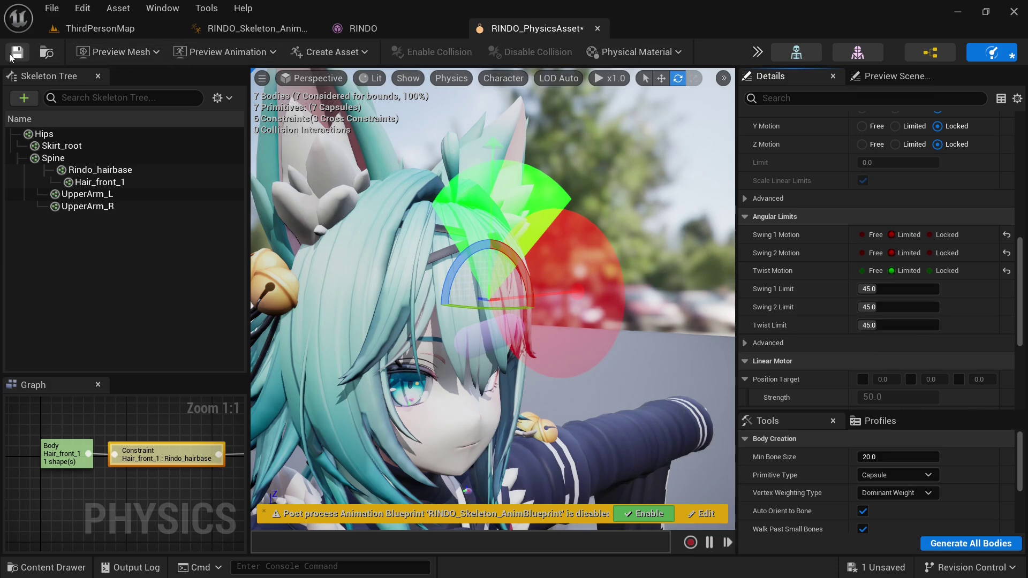
In the RINDO mesh preview, enable the post process animation blueprint and rotate the Head bone to test the limited hair.
click(383, 30)
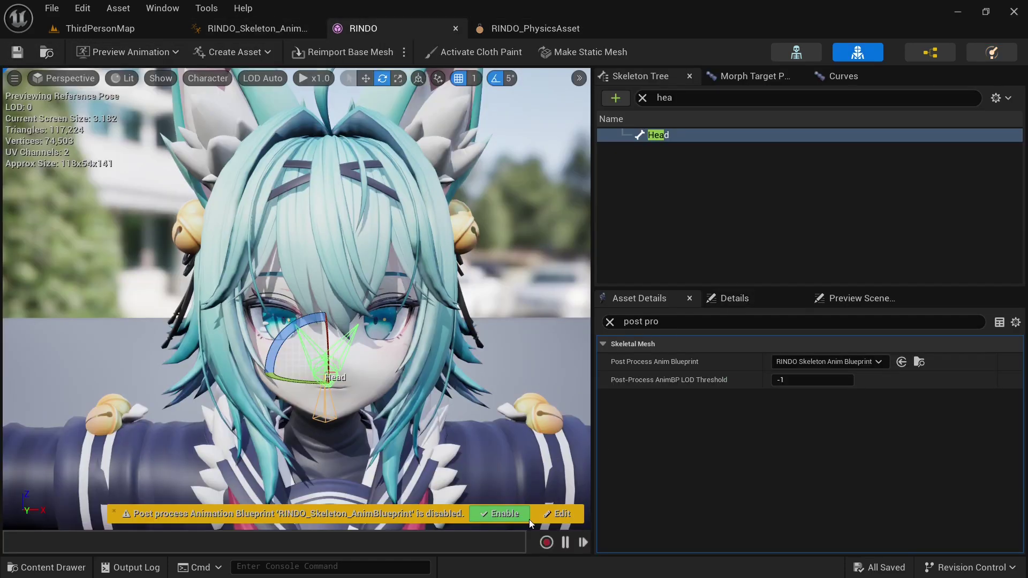
click(500, 515)
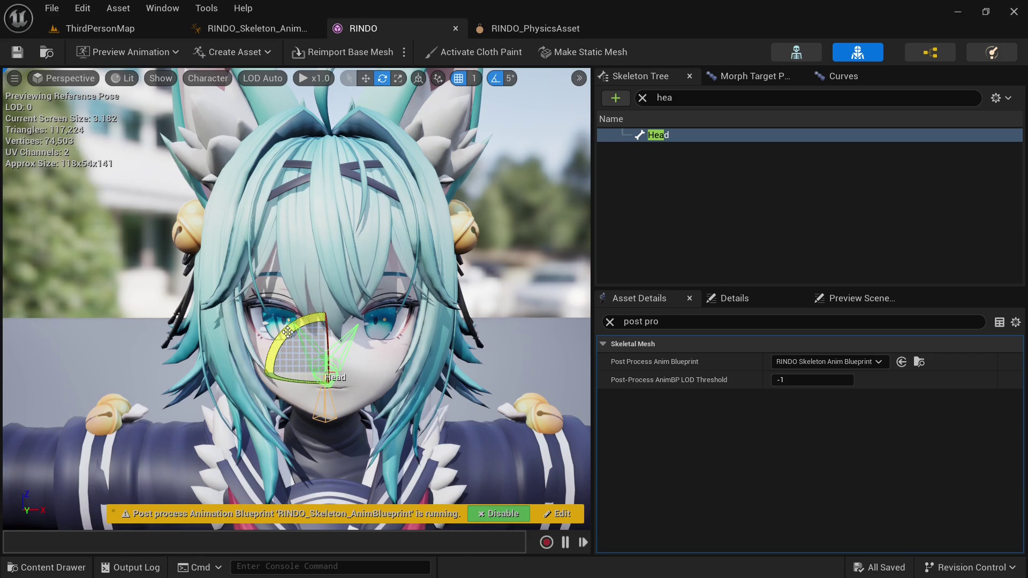
mouse_move(288, 332)
mouse_down()
mouse_move(308, 356)
mouse_move(267, 305)
mouse_move(288, 332)
mouse_up()
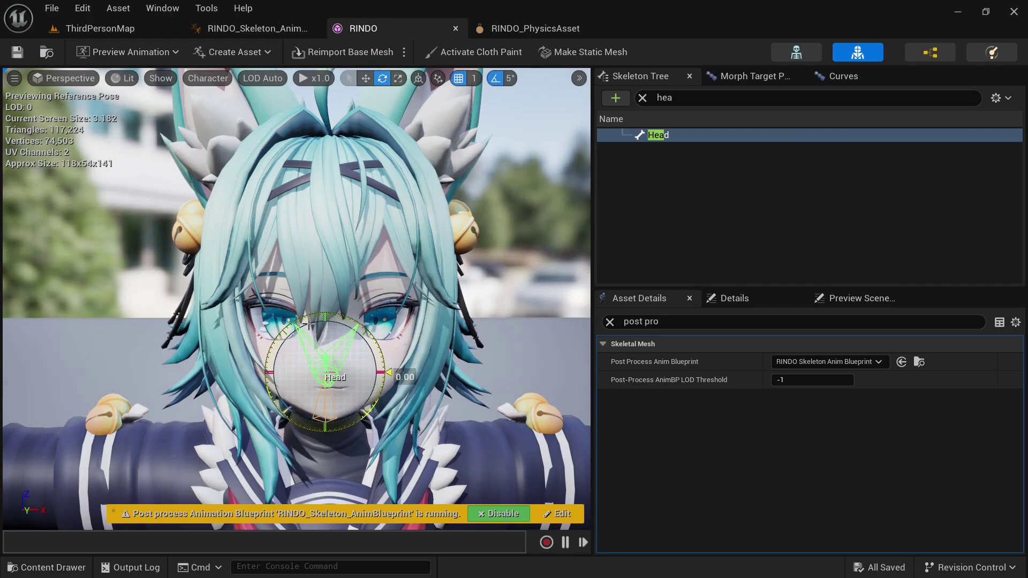
key(a)
right_drag(309, 324, 388, 318)
key(d)
key(a)
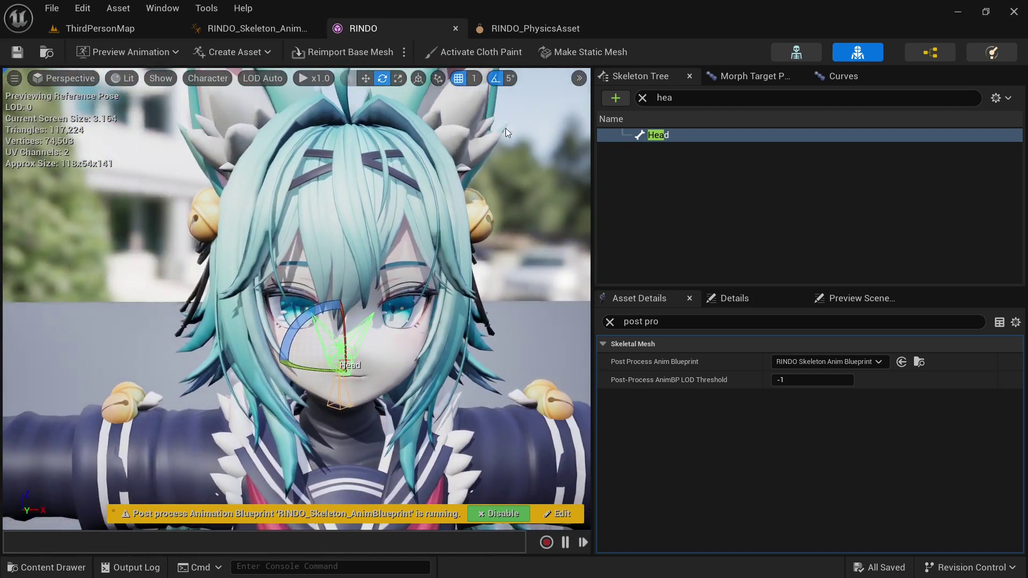
Check the constraint's angular limits, and tilt the Head bone in the mesh preview to inspect the front hair from the side and front.
click(535, 28)
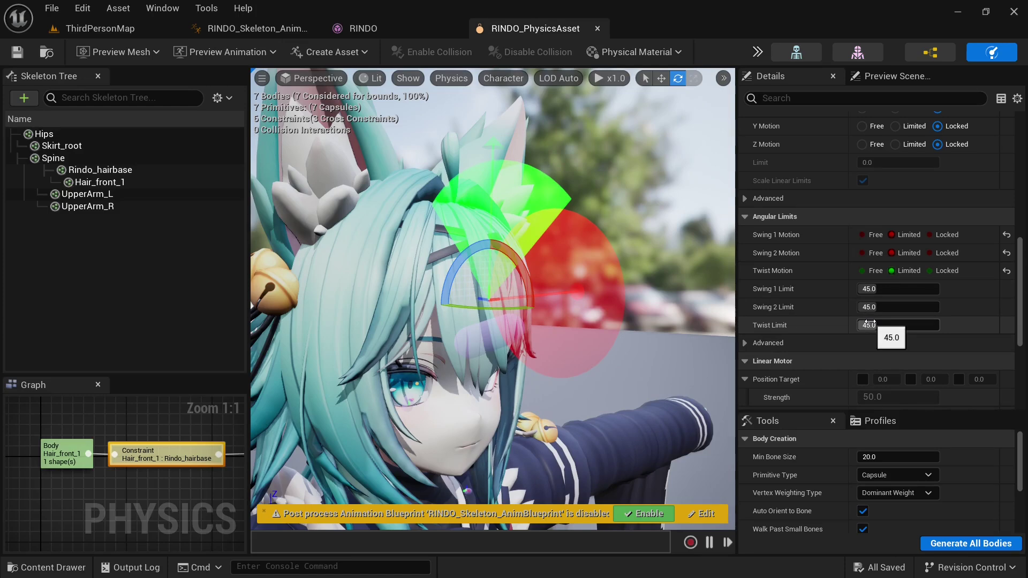
click(375, 30)
drag(434, 311, 266, 317)
right_drag(372, 356, 188, 370)
right_drag(370, 321, 455, 300)
right_drag(346, 277, 423, 284)
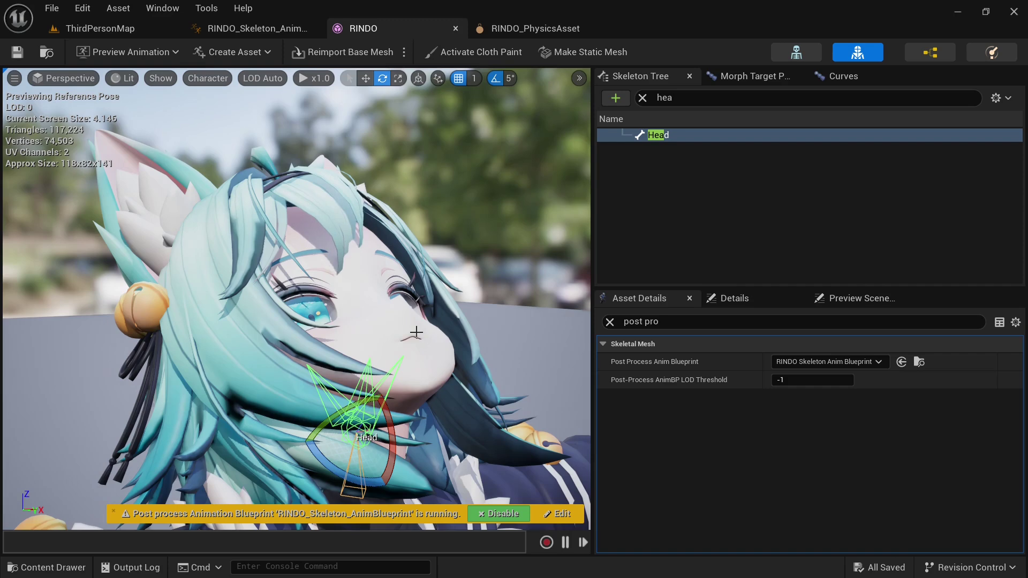
right_drag(422, 332, 503, 351)
drag(426, 333, 415, 300)
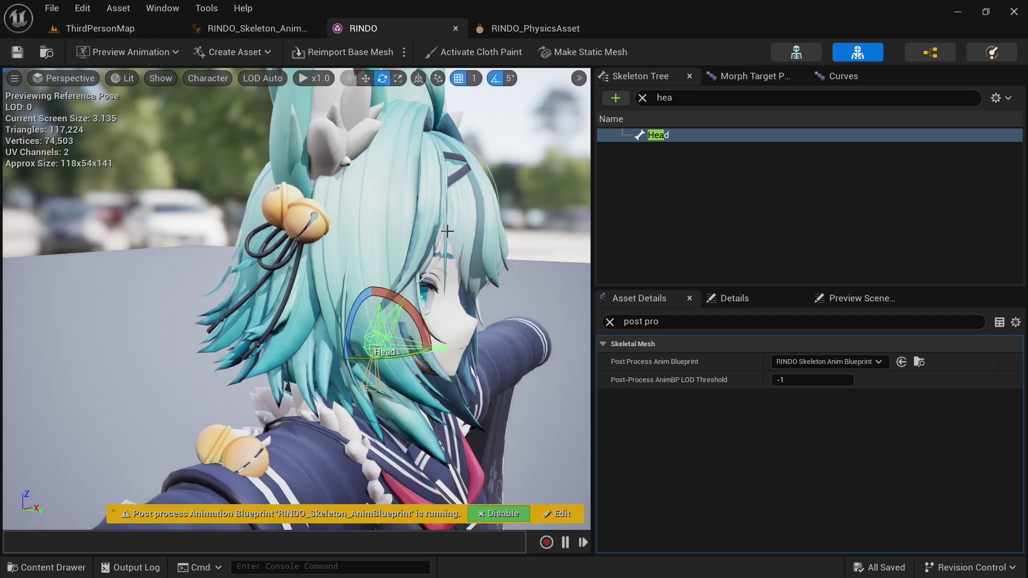
key(d)
right_drag(447, 232, 417, 263)
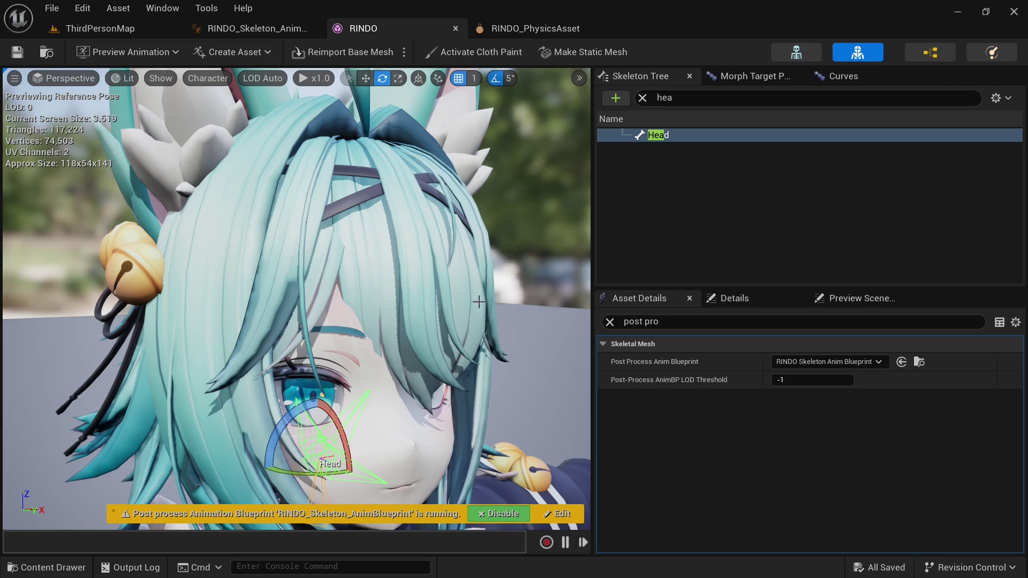
key(s)
right_drag(370, 357, 321, 359)
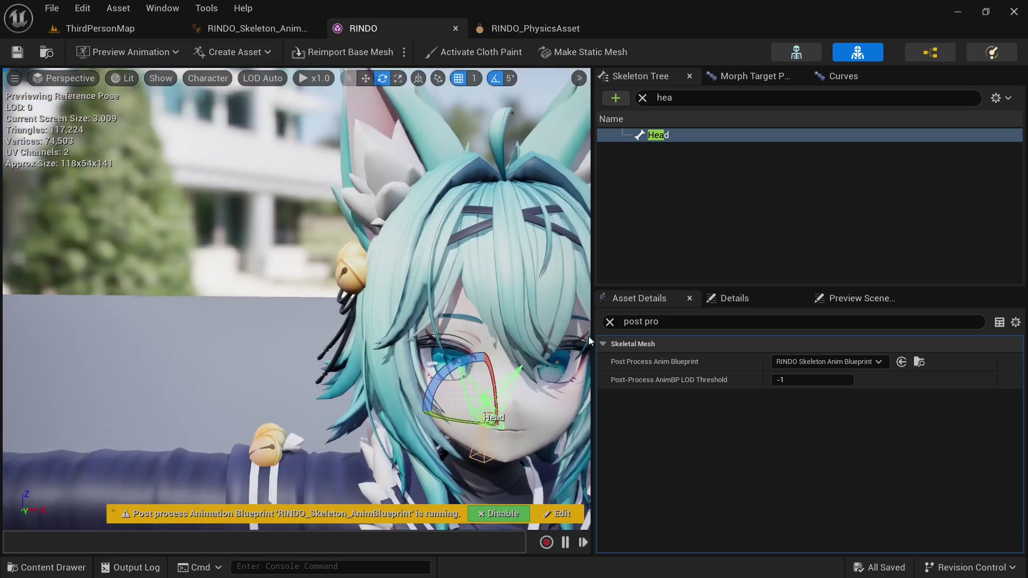
right_drag(448, 255, 464, 268)
In the physics asset, show all bones, filter the skeleton tree by "head" and add a physics body to the Head bone.
click(549, 27)
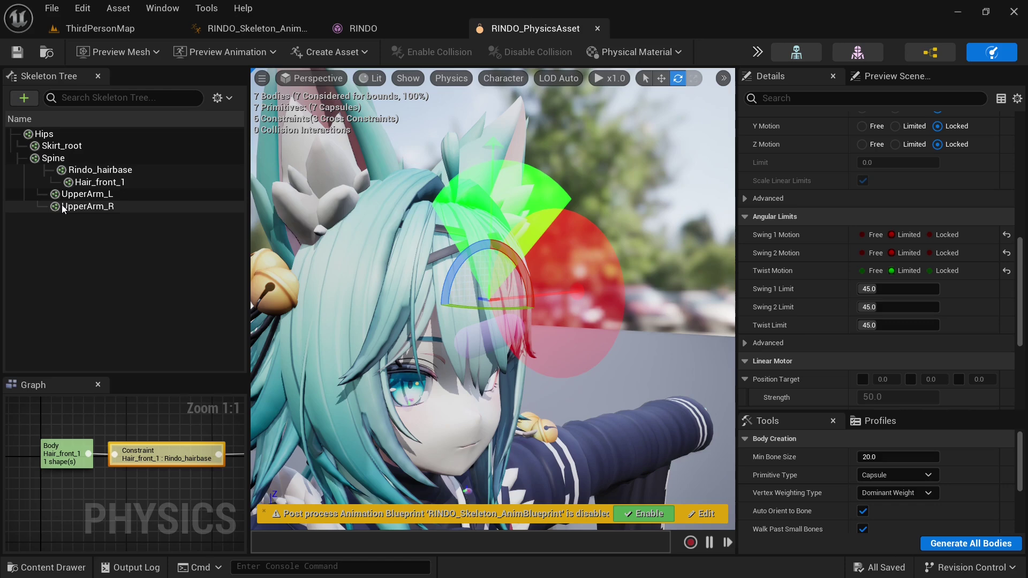
click(216, 98)
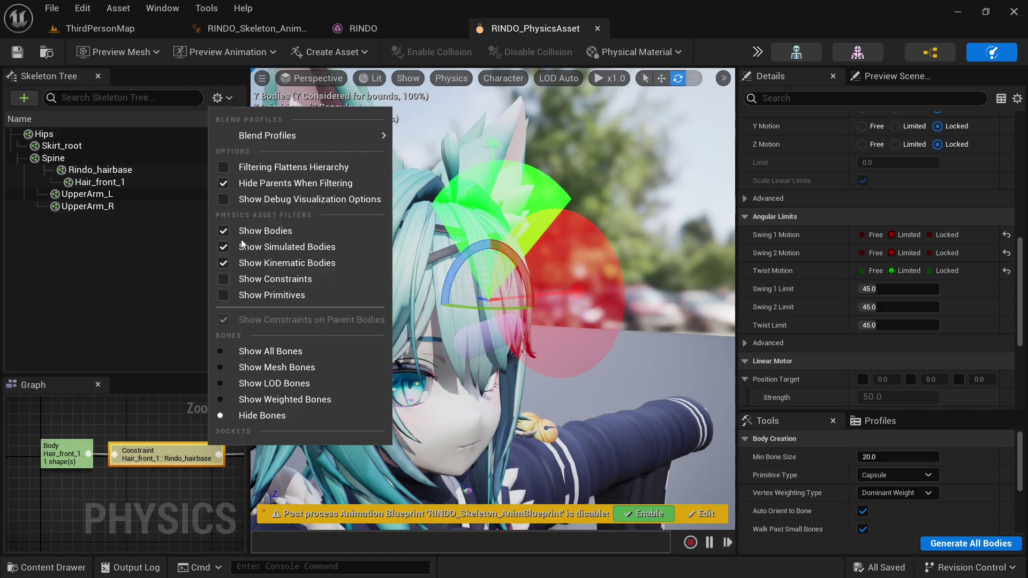
click(246, 353)
click(103, 97)
text(he)
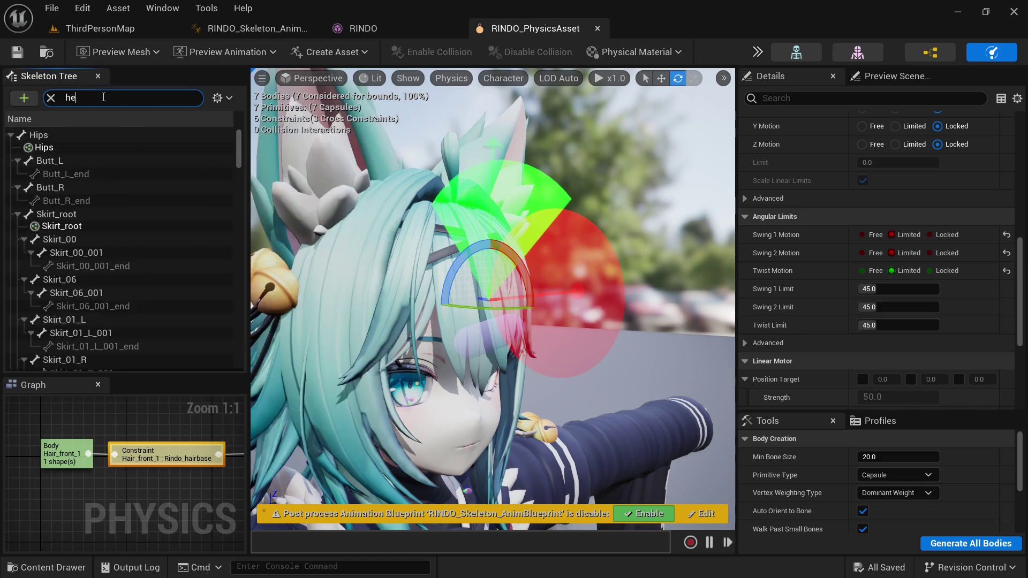
text(ad)
click(77, 133)
right_click(67, 134)
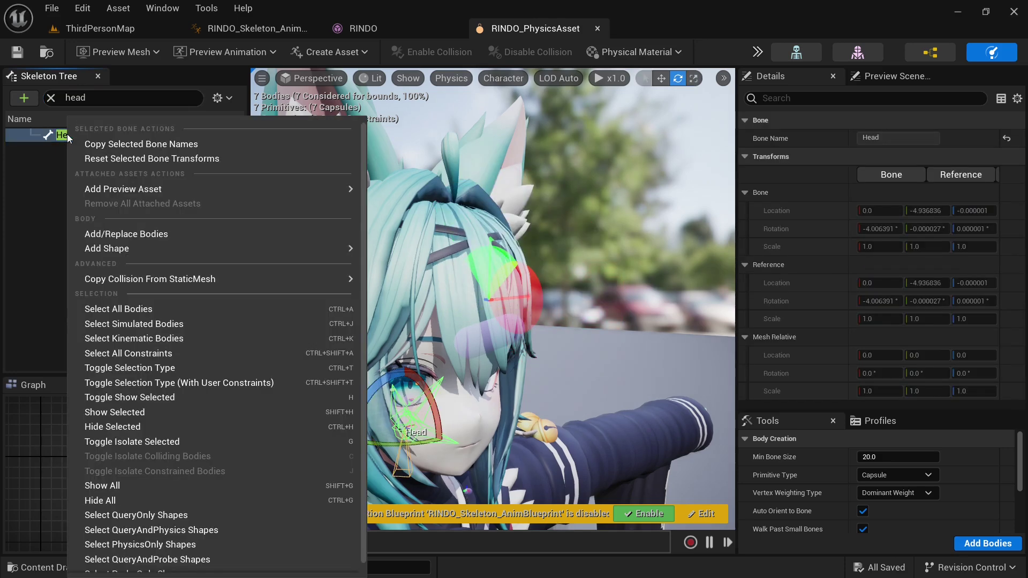
click(118, 234)
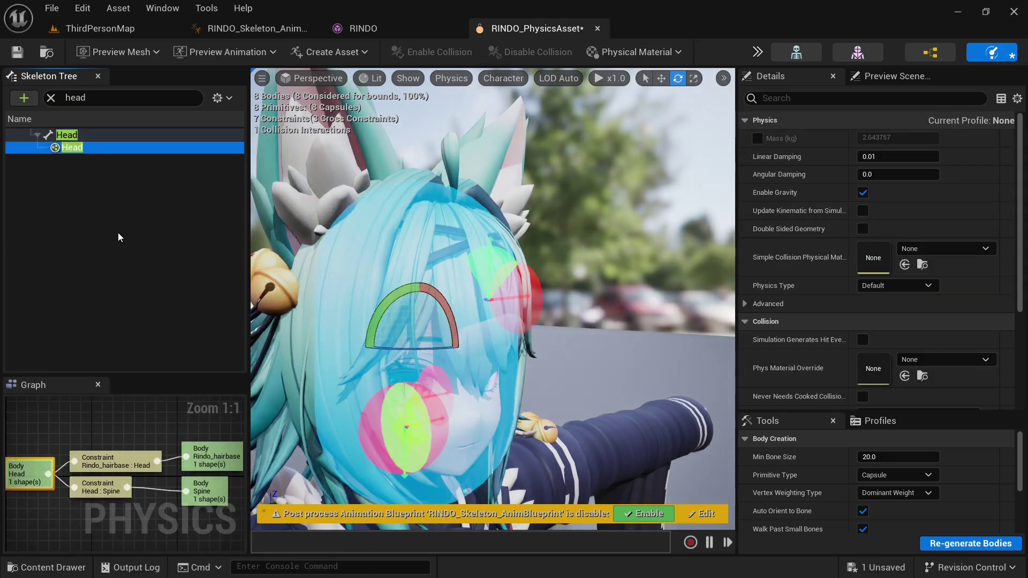
Hide the bones in the skeleton tree and clear the "head" filter so that only the physics bodies are listed.
click(220, 98)
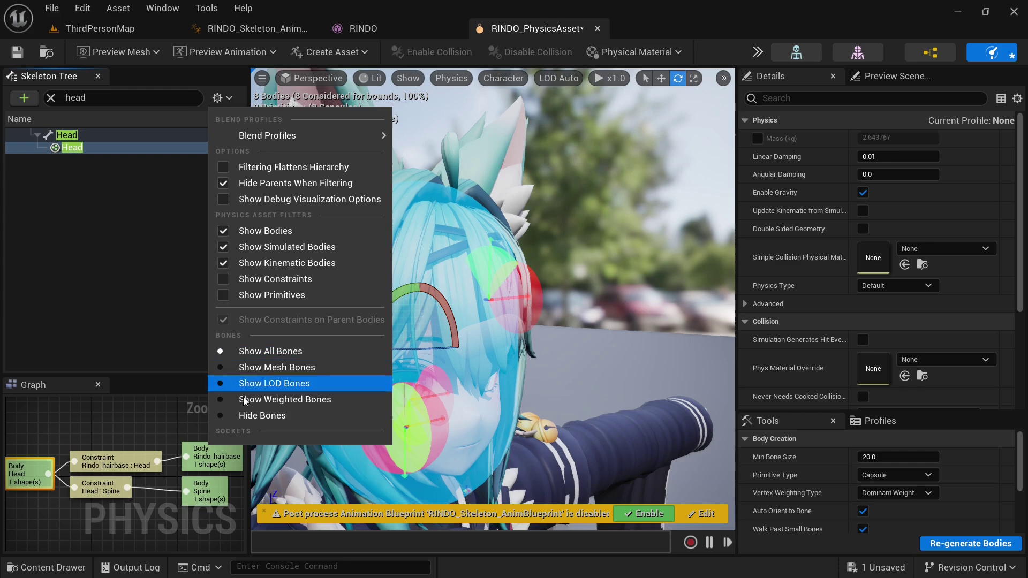
click(227, 416)
click(51, 99)
Move the Head body's capsule slightly toward the back of the head.
right_drag(407, 305, 525, 308)
key(w)
right_drag(429, 345, 455, 352)
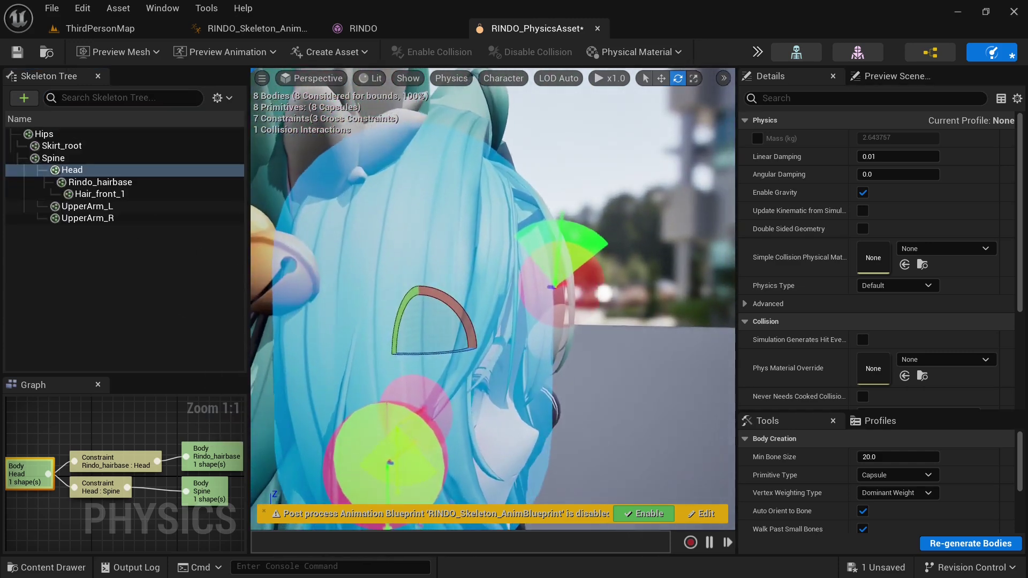
key(w)
drag(455, 348, 439, 348)
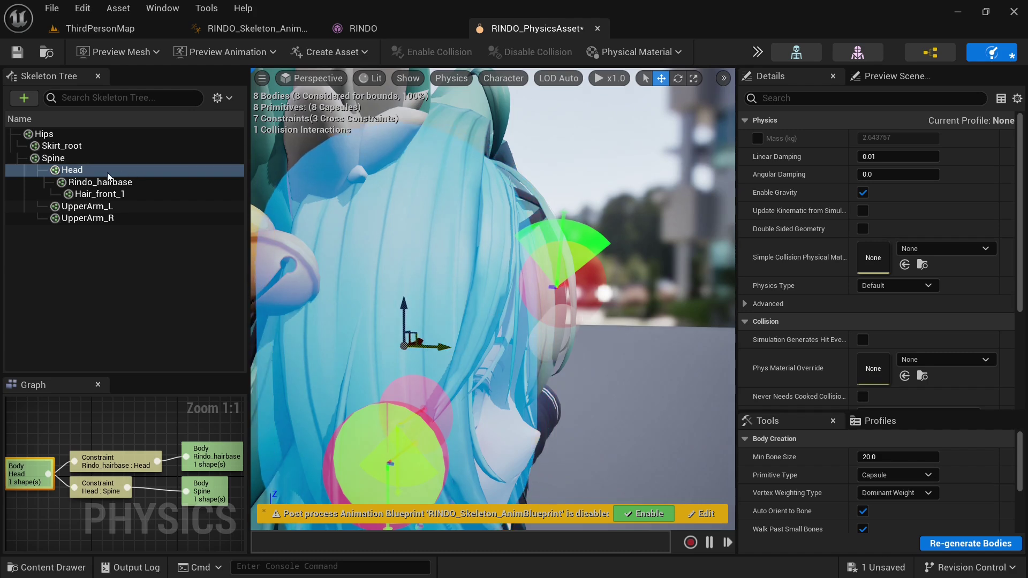
Enable collision between the Head and Hair_front_1 bodies.
ctrl+click(108, 195)
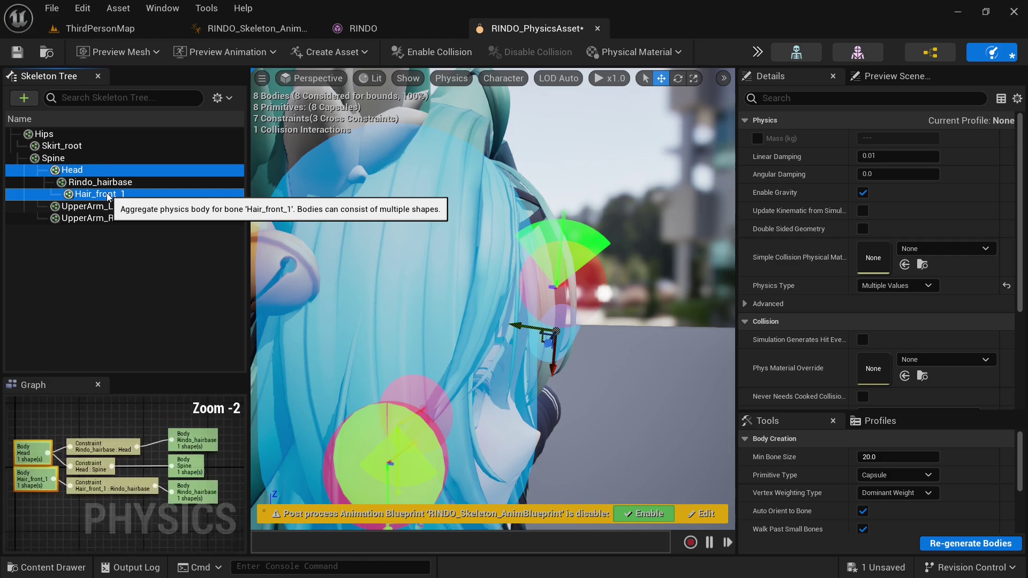
right_click(105, 197)
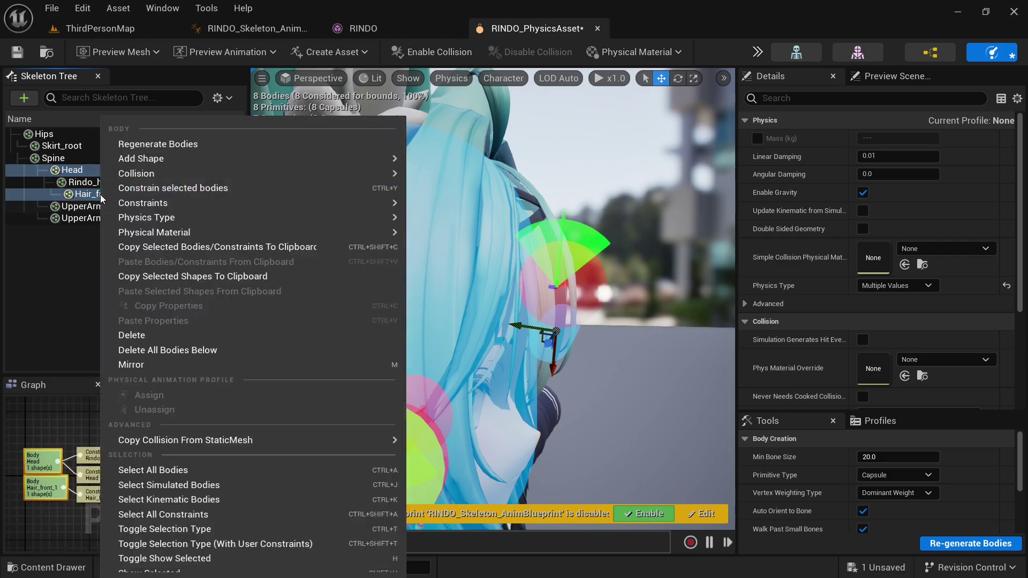
mouse_move(160, 174)
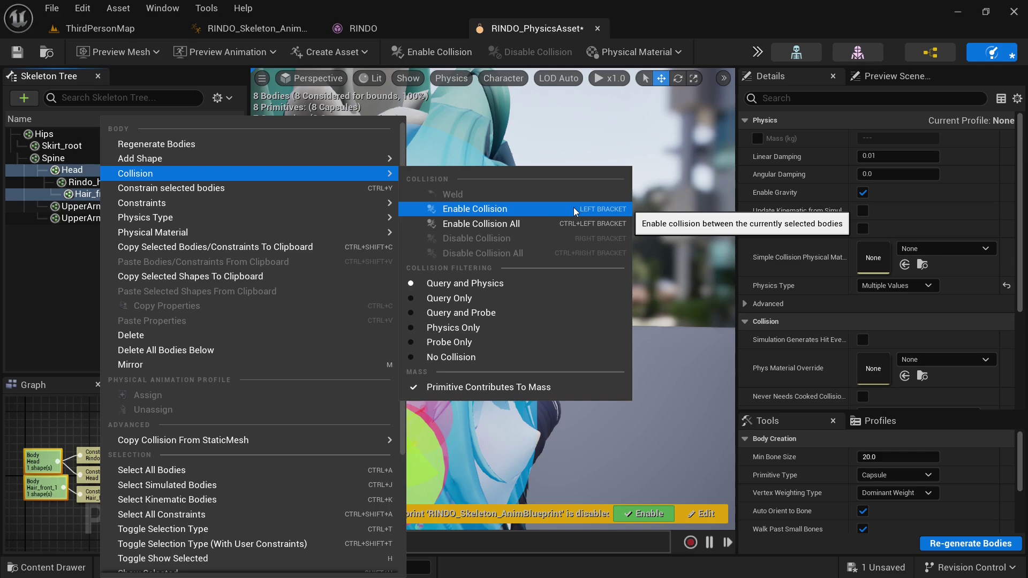
click(544, 210)
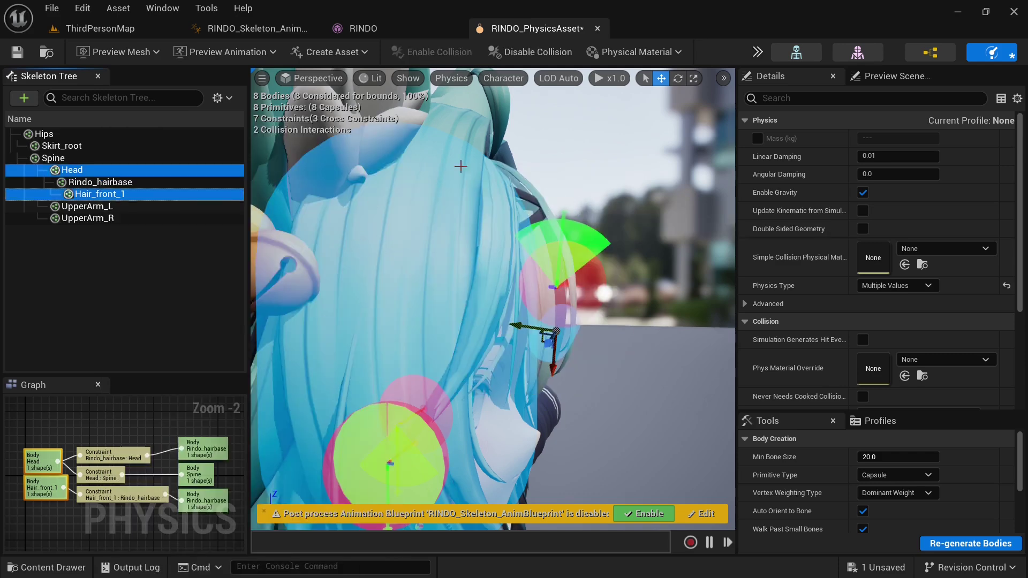
In the RINDO mesh preview, restart the post process animation blueprint and tilt the Head bone far back to test the hair collision.
click(370, 28)
click(509, 518)
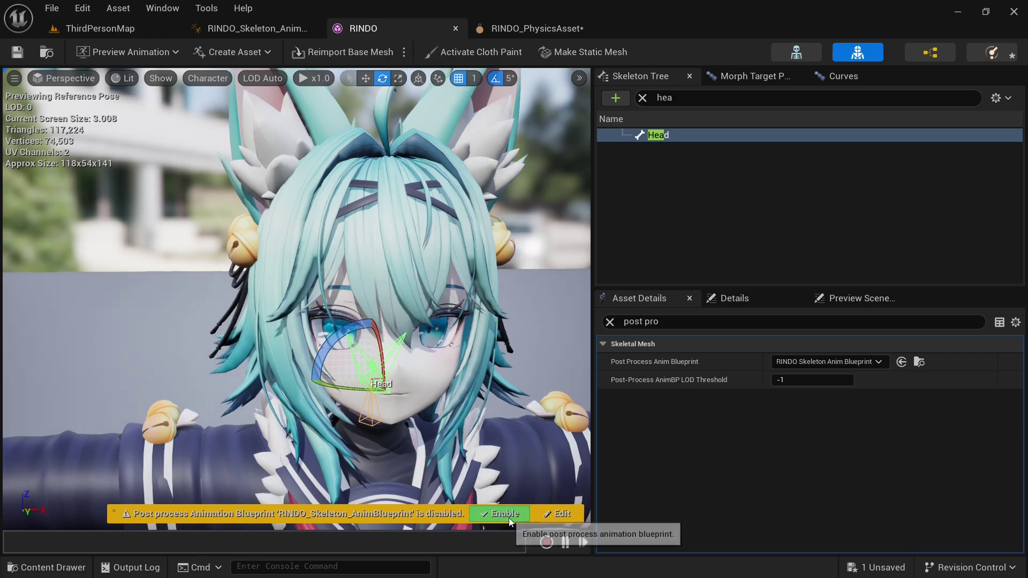
click(509, 518)
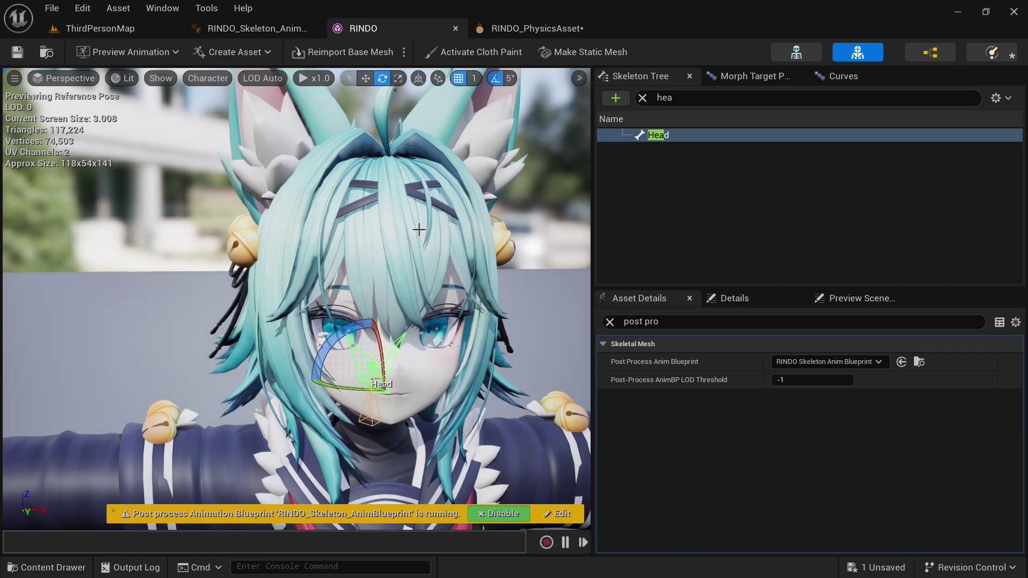
key(a)
right_drag(419, 229, 562, 227)
drag(308, 298, 391, 231)
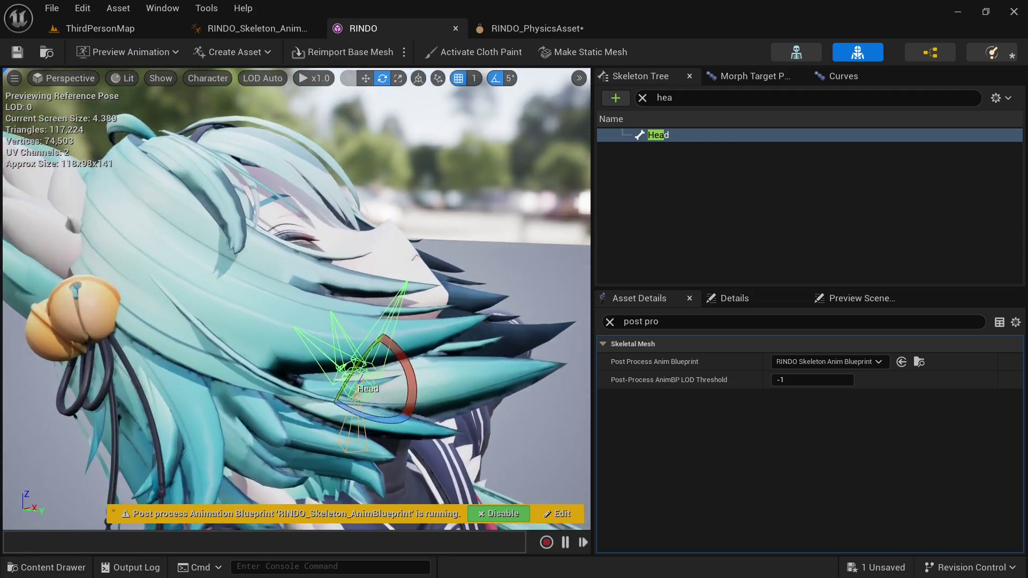
key(d)
right_drag(391, 230, 369, 234)
key(w)
key(s)
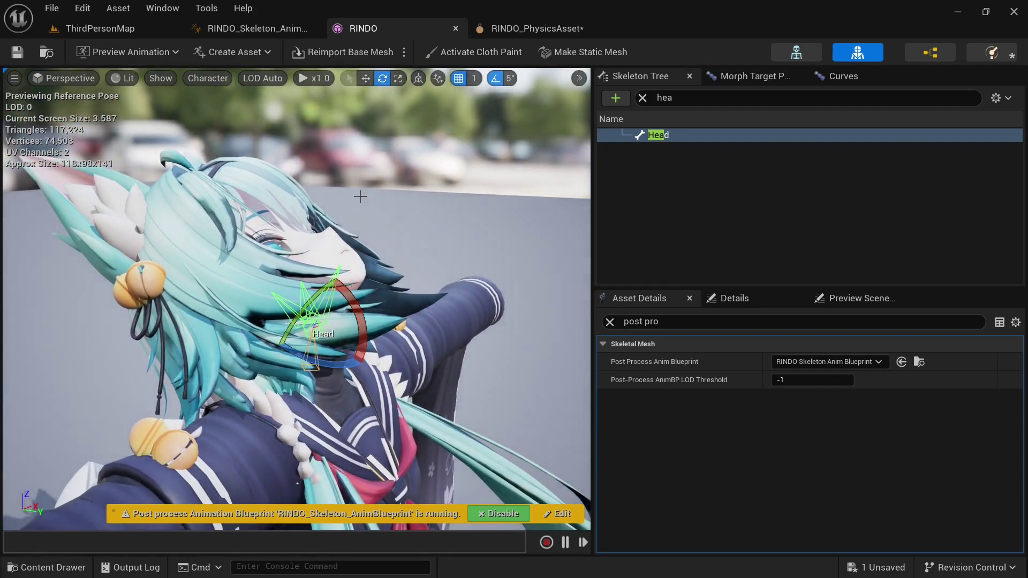
Rotate the Head bone back upright and turn it from the front to check how the hair strand swings.
right_drag(361, 196, 332, 179)
key(s)
mouse_move(337, 332)
mouse_down()
mouse_move(345, 374)
mouse_move(338, 337)
mouse_move(339, 346)
mouse_up()
key(s)
right_drag(348, 321, 193, 327)
key(d)
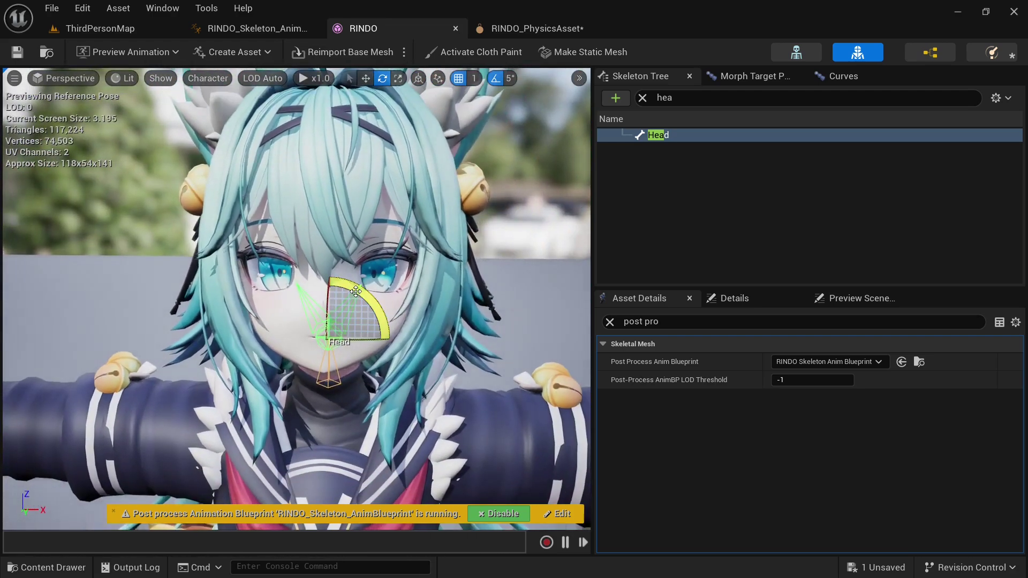
mouse_move(356, 291)
mouse_down()
mouse_move(359, 302)
mouse_move(356, 292)
mouse_up()
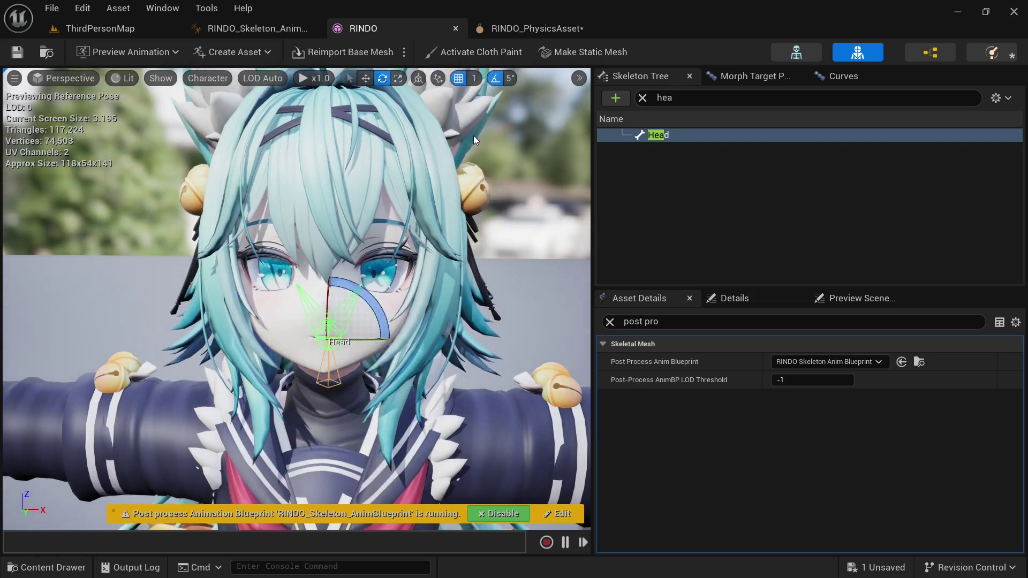
Inspect the hair from the back and the front, and tilt the Head bone sideways again.
right_drag(429, 230, 96, 260)
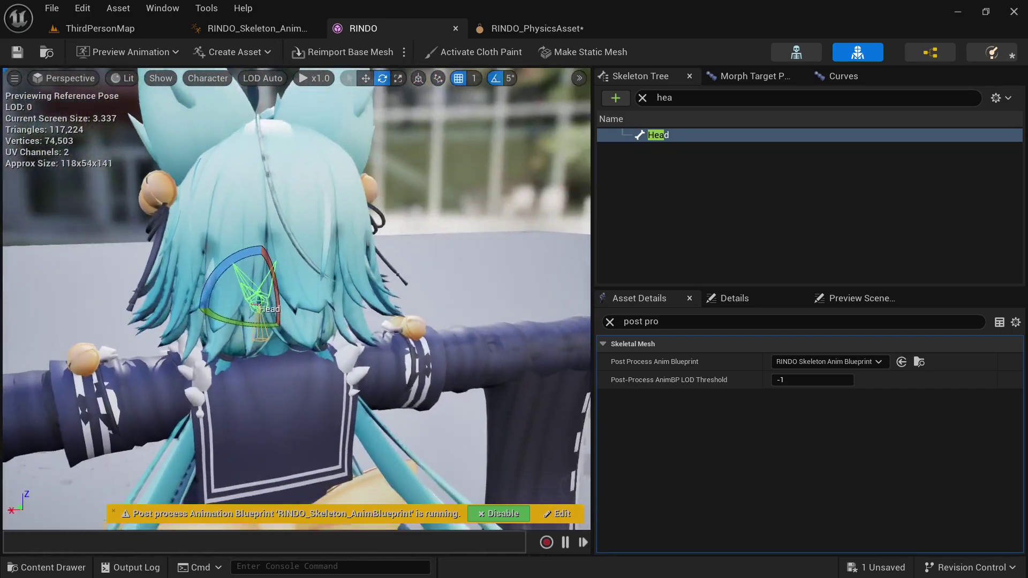
right_drag(294, 278, 546, 259)
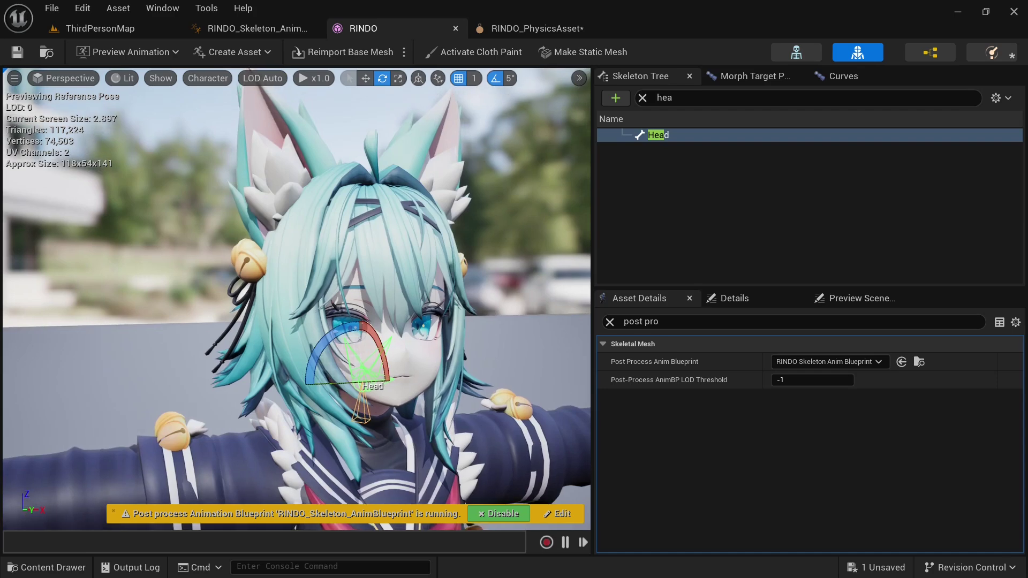
right_drag(375, 250, 390, 250)
drag(300, 339, 292, 348)
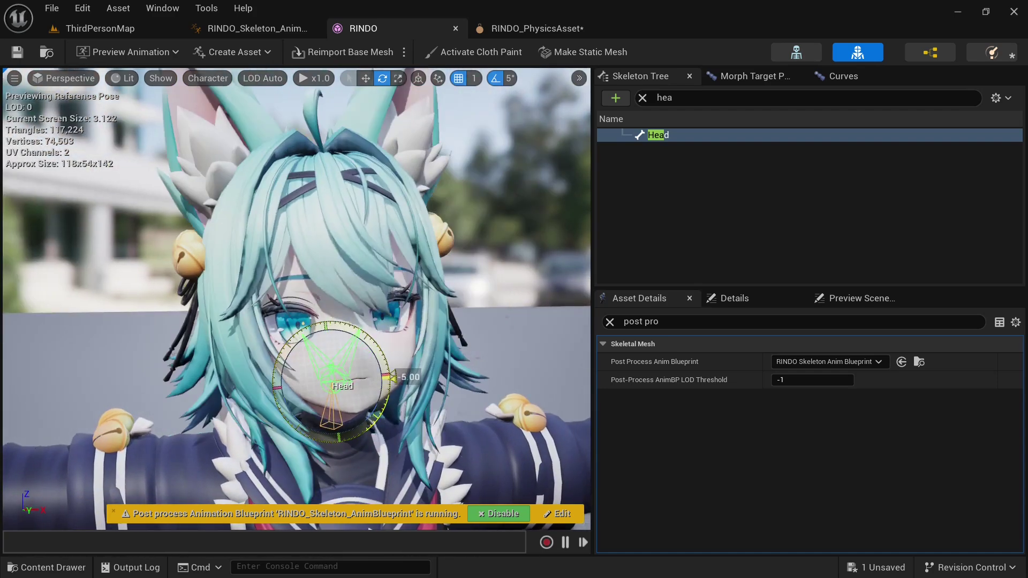